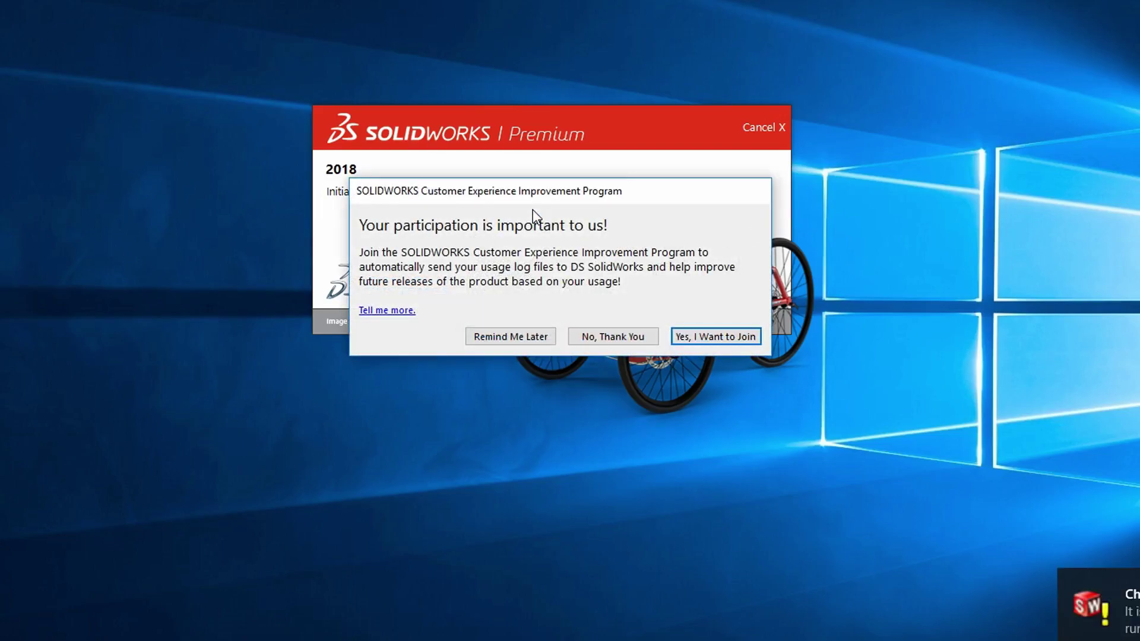
# Choose 'No, Thank You' on the SOLIDWORKS Customer Experience Improvement Program dialog
pyautogui.click(606, 339)
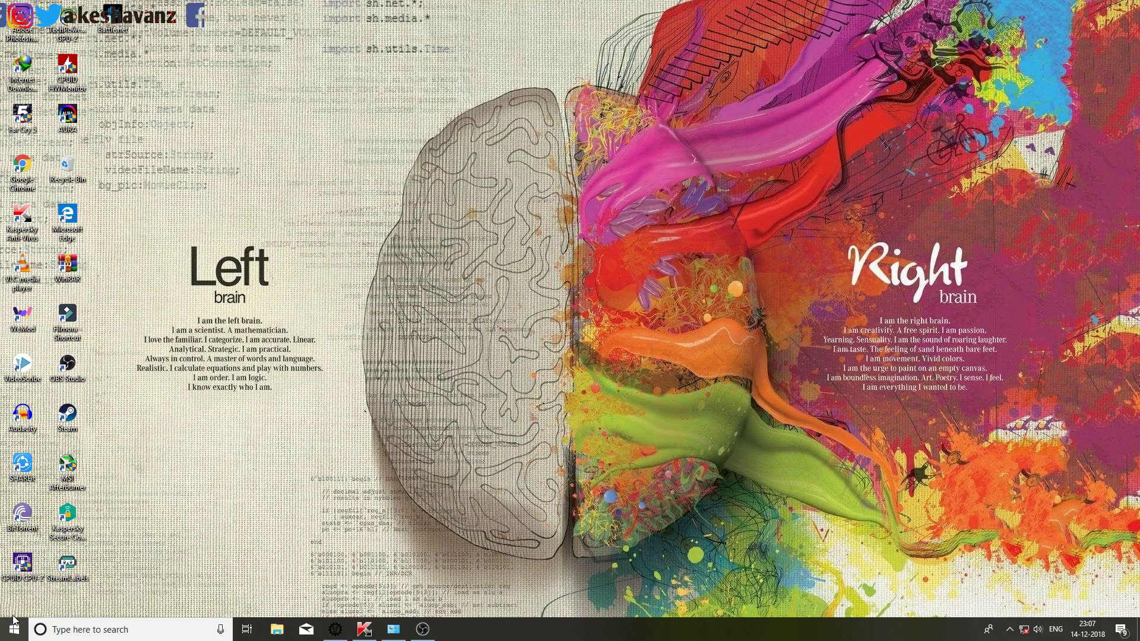
pyautogui.click(76, 628)
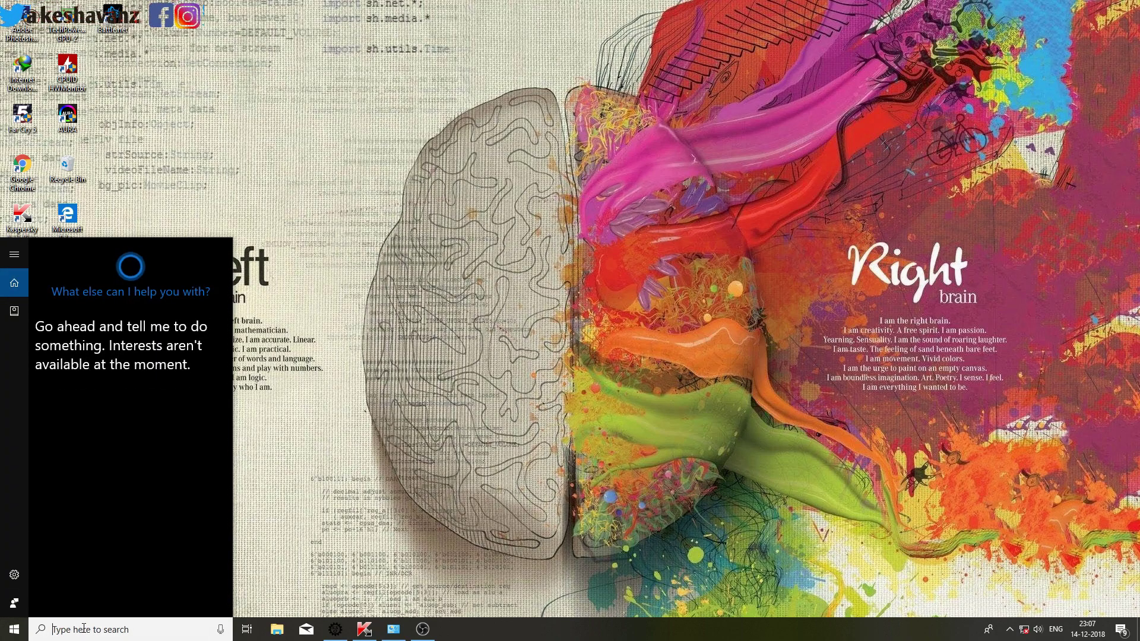
pyautogui.write('con')
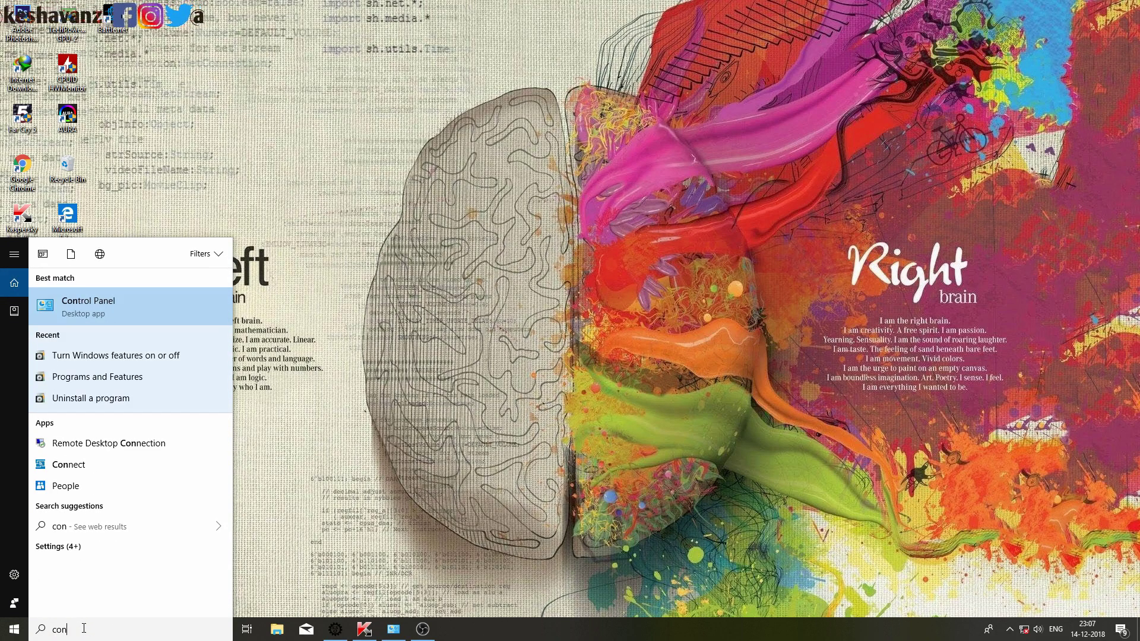
pyautogui.write('trol')
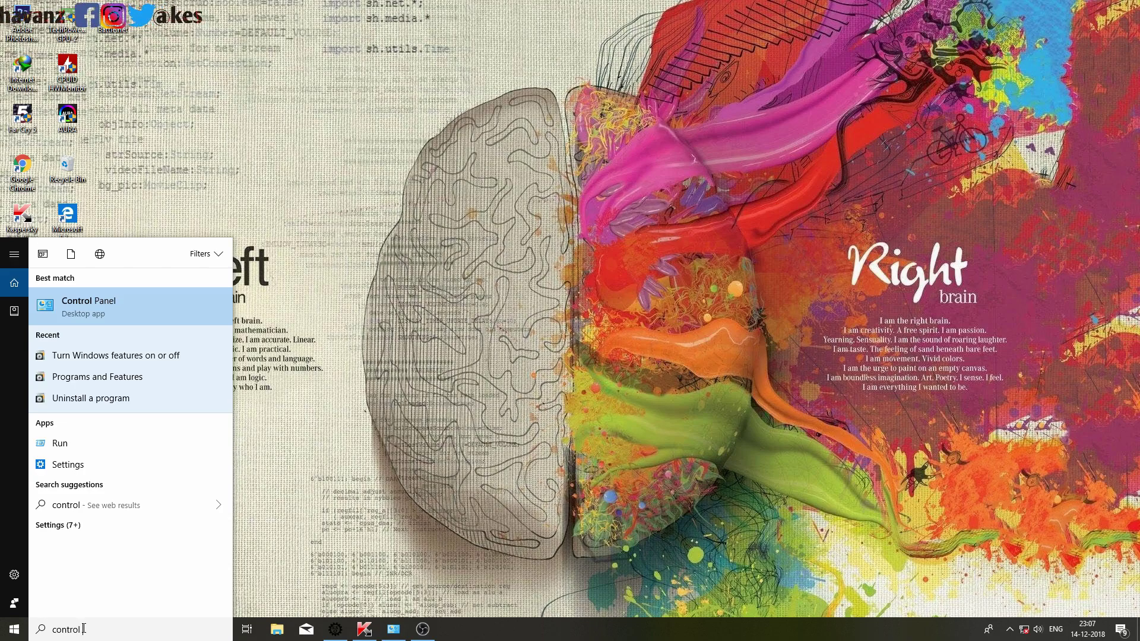
pyautogui.write(' panel')
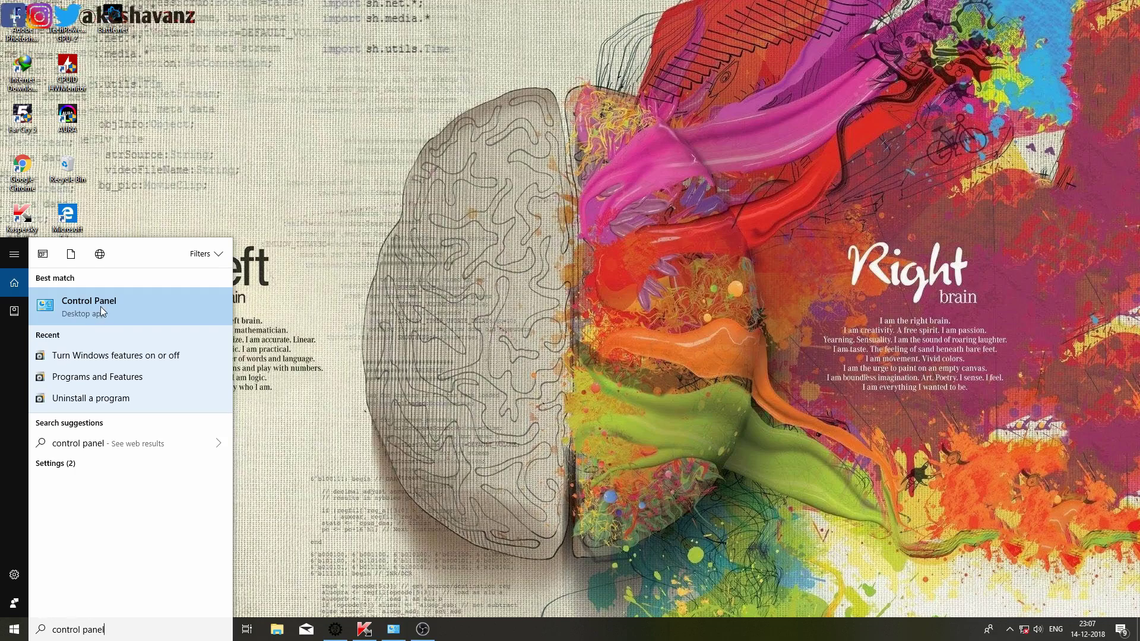
pyautogui.click(110, 377)
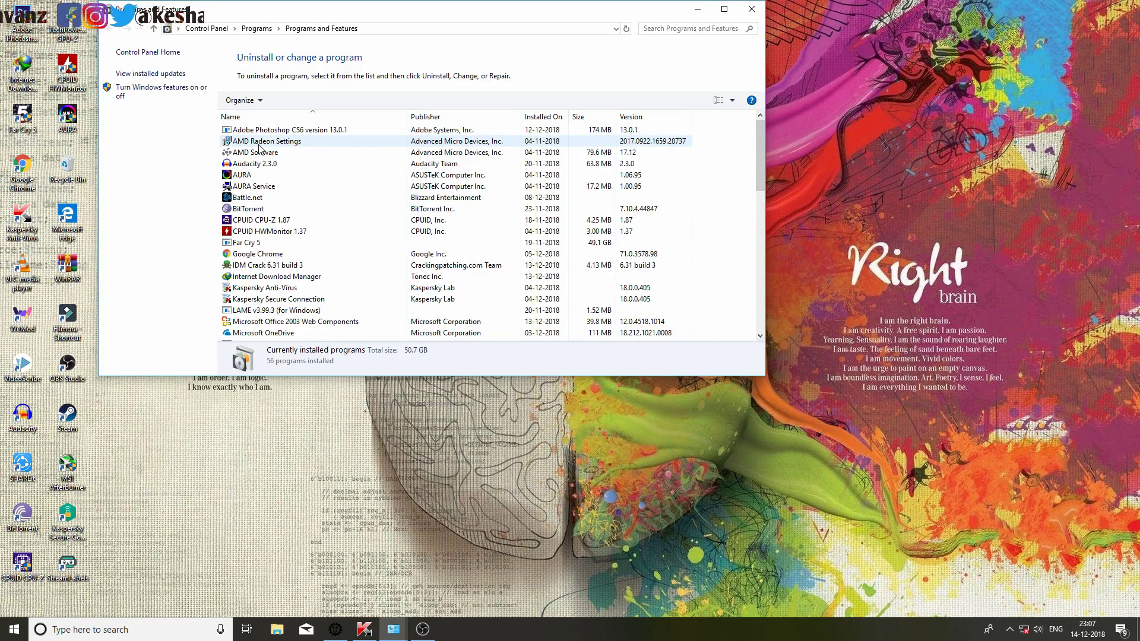
pyautogui.scroll(-12, 260, 148)
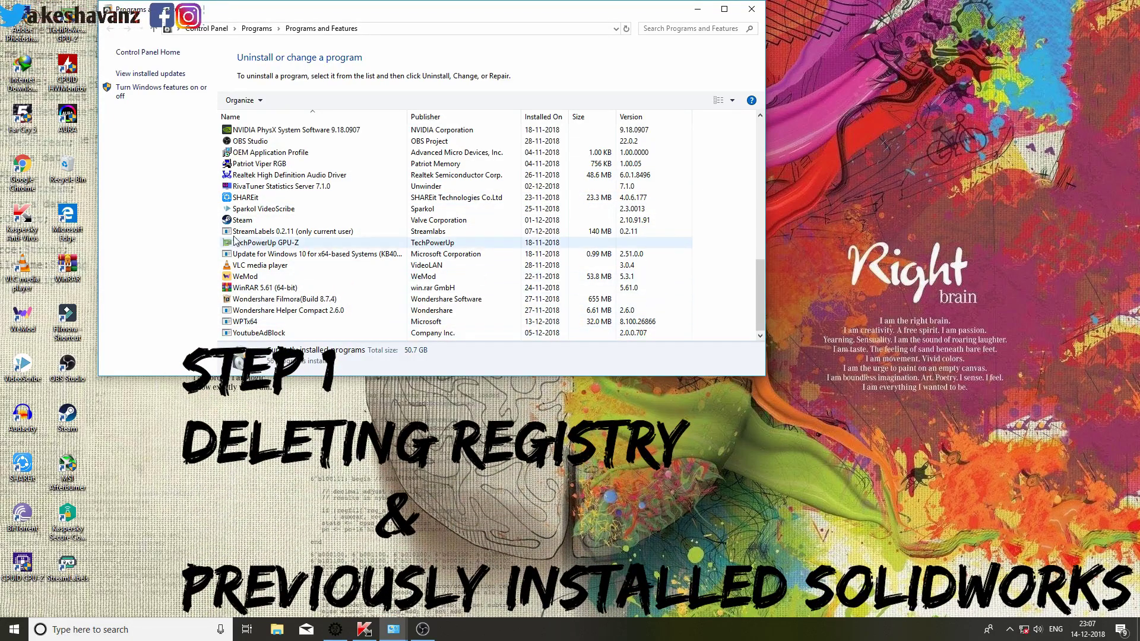
pyautogui.scroll(12, 275, 242)
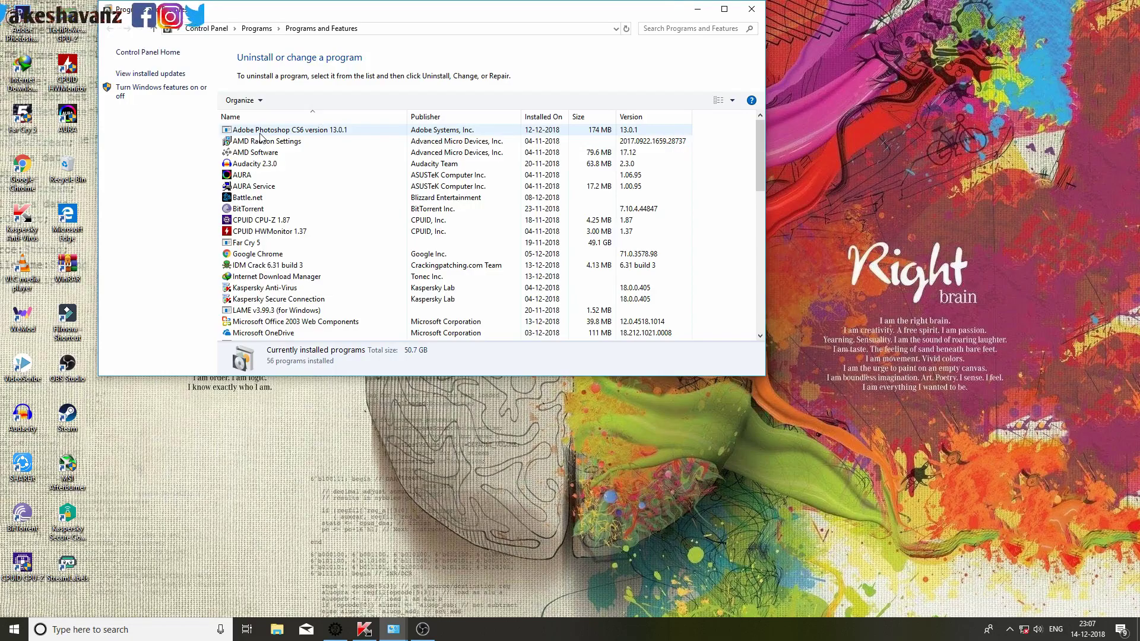
pyautogui.click(751, 9)
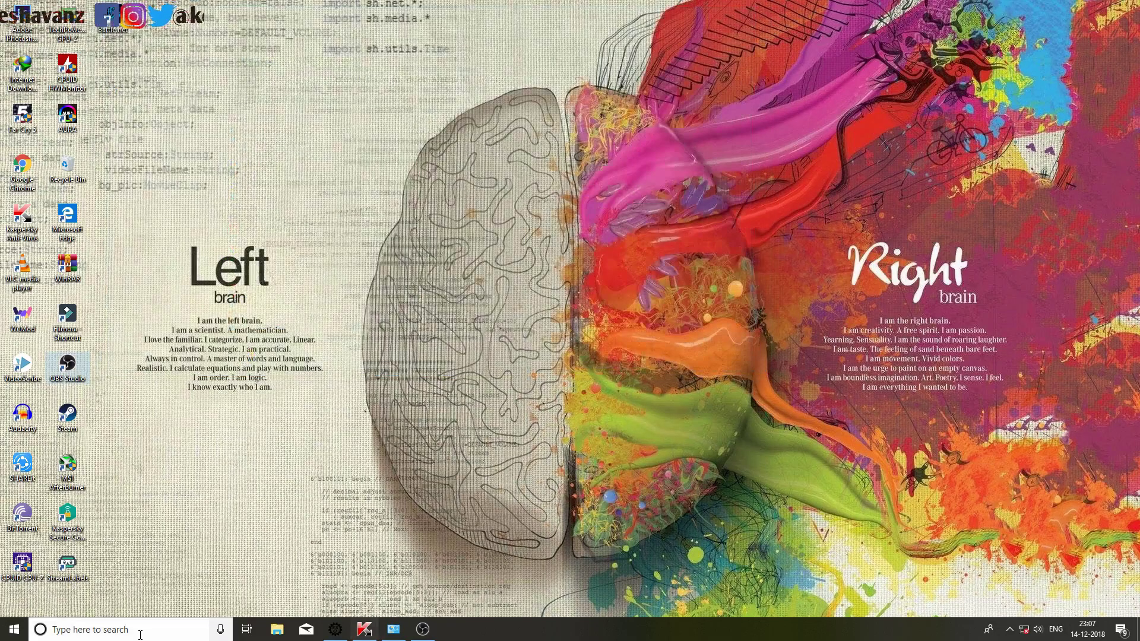
pyautogui.click(120, 630)
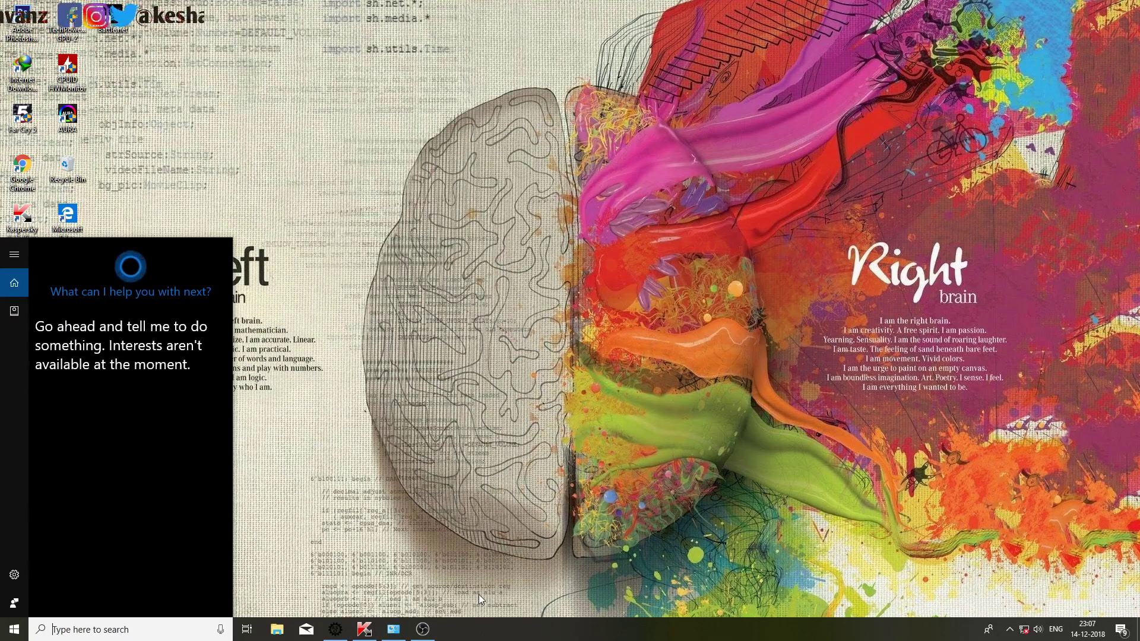
pyautogui.press('super+r')
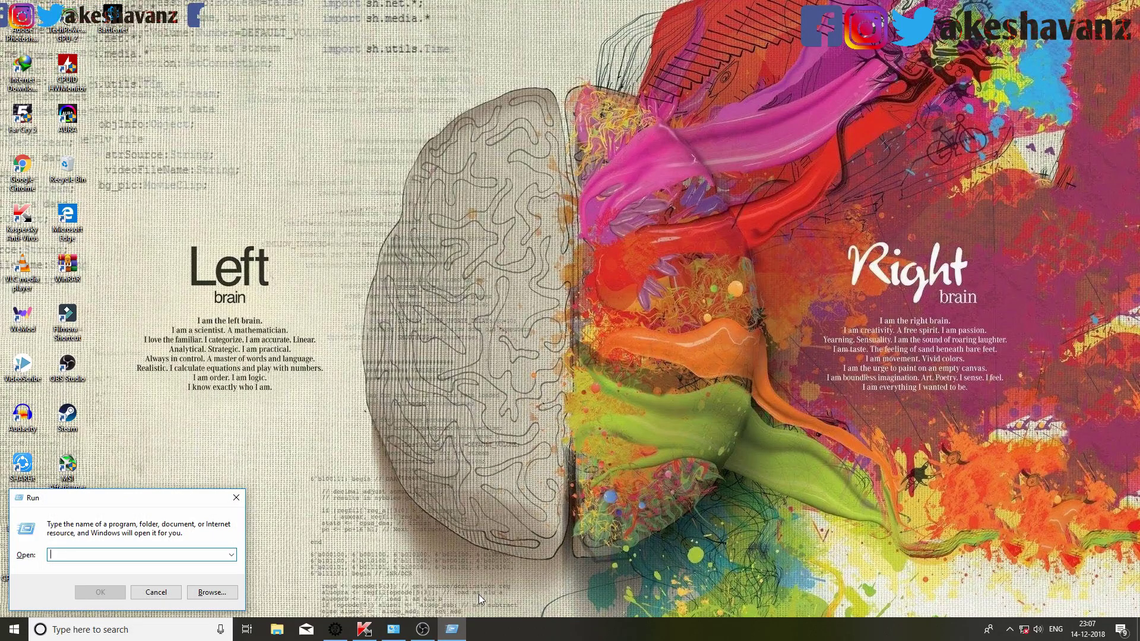
pyautogui.write('re')
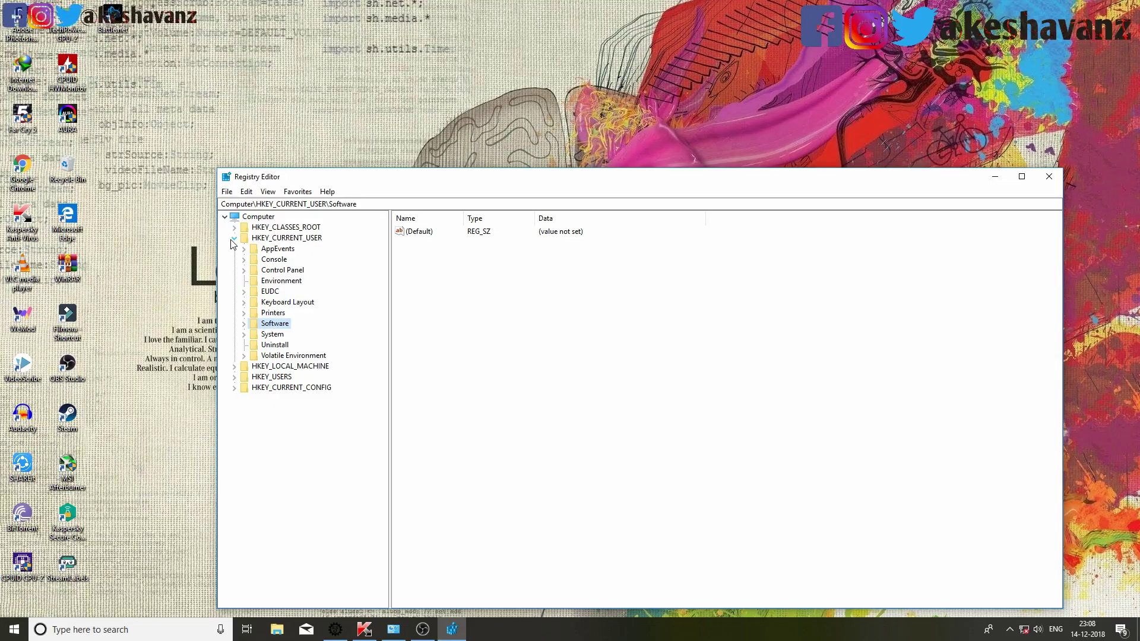
pyautogui.click(234, 238)
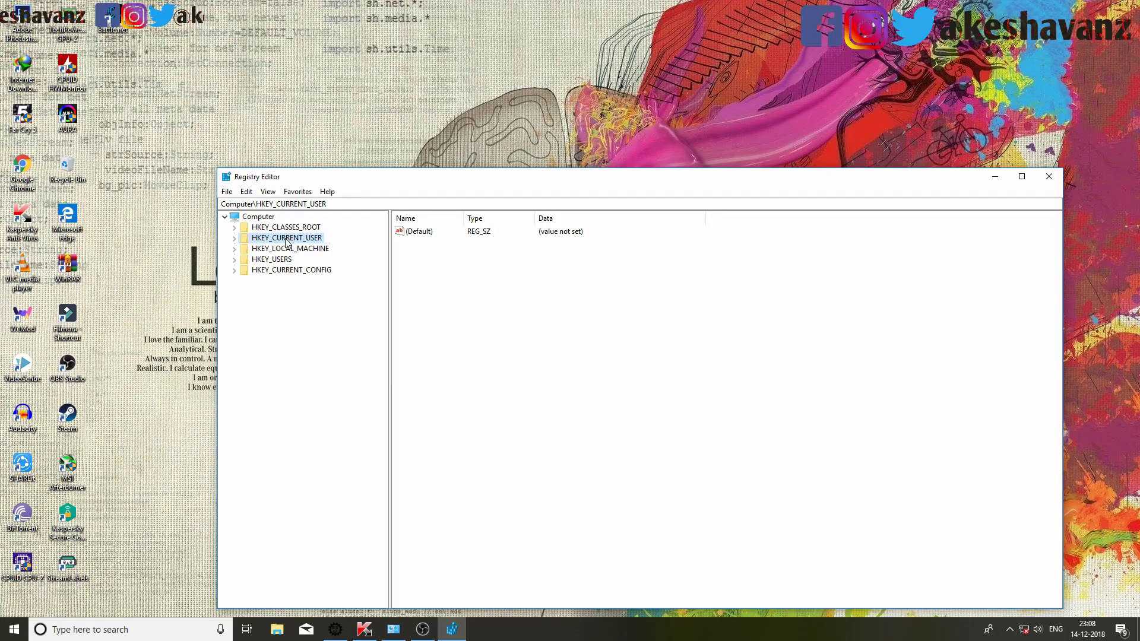
pyautogui.click(234, 238)
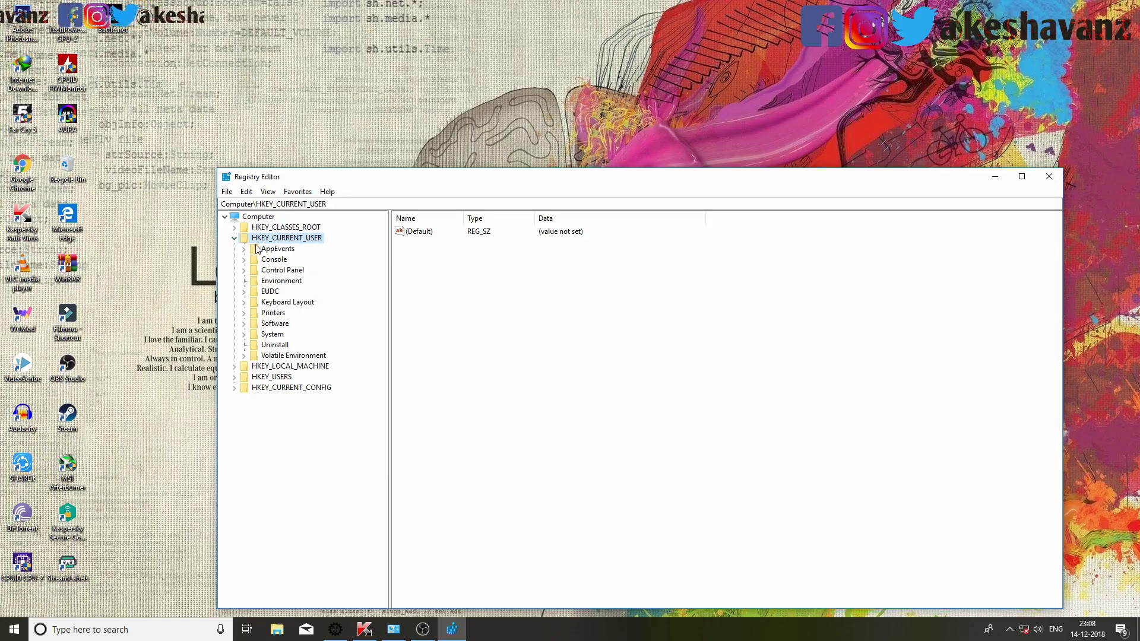
pyautogui.click(244, 325)
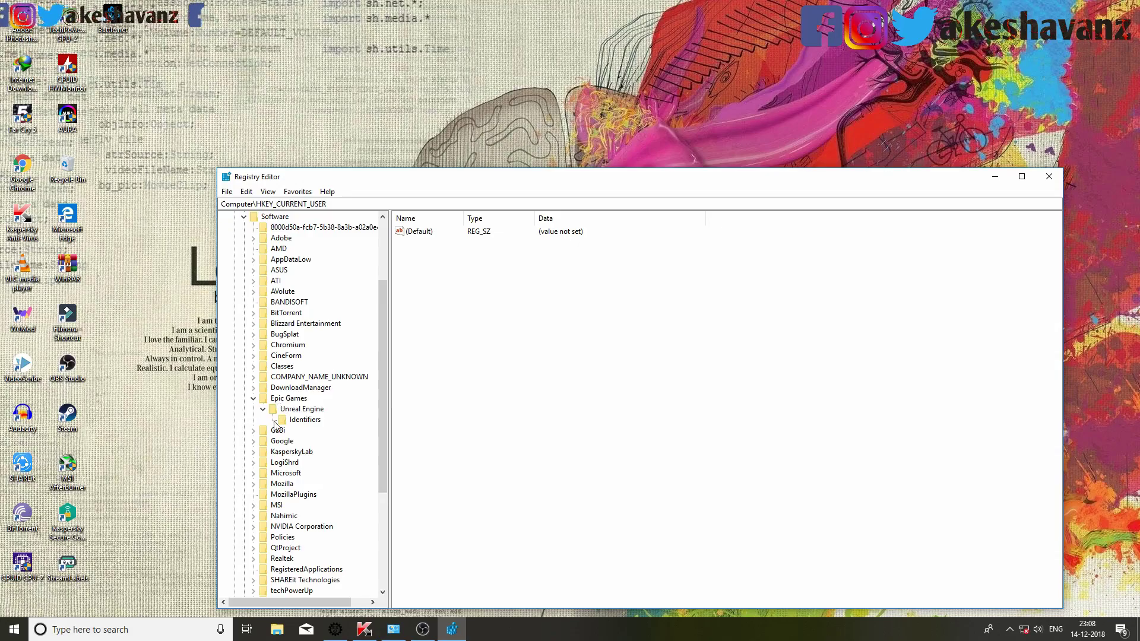
pyautogui.moveTo(379, 409); pyautogui.dragTo(383, 450)
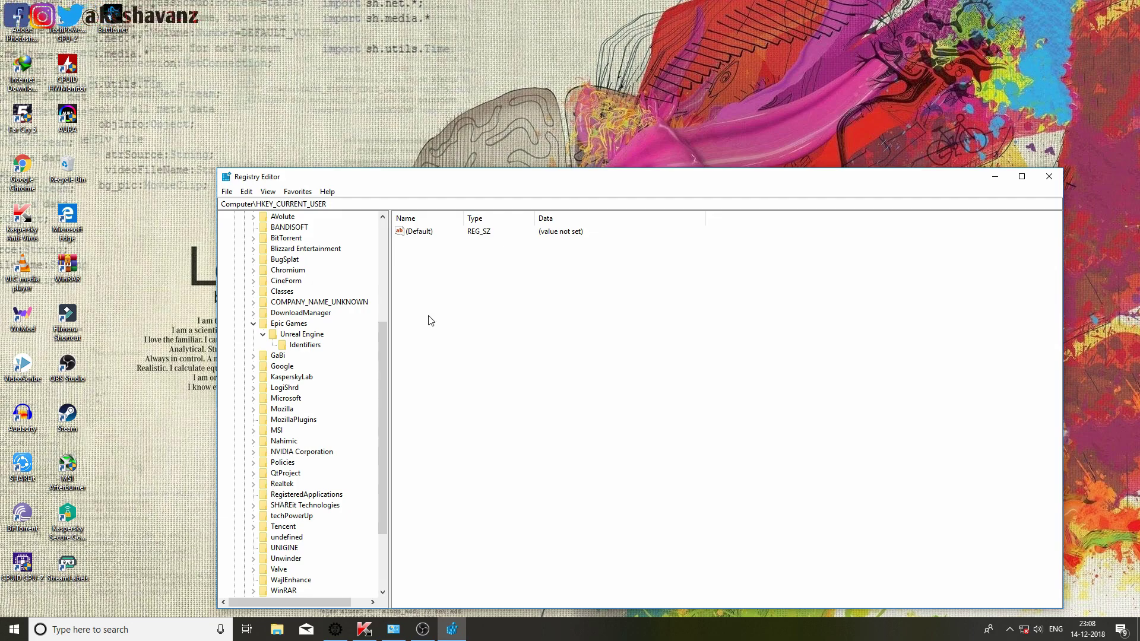
# Close Registry Editor and open This PC from a Windows search for 'this'
pyautogui.click(1049, 177)
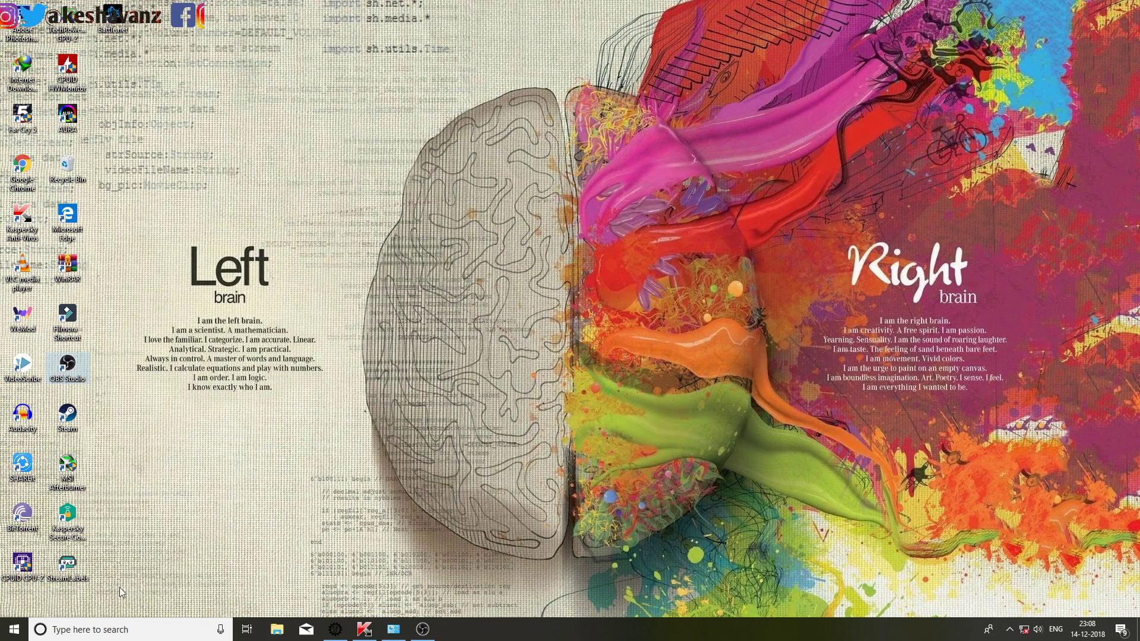
pyautogui.click(130, 629)
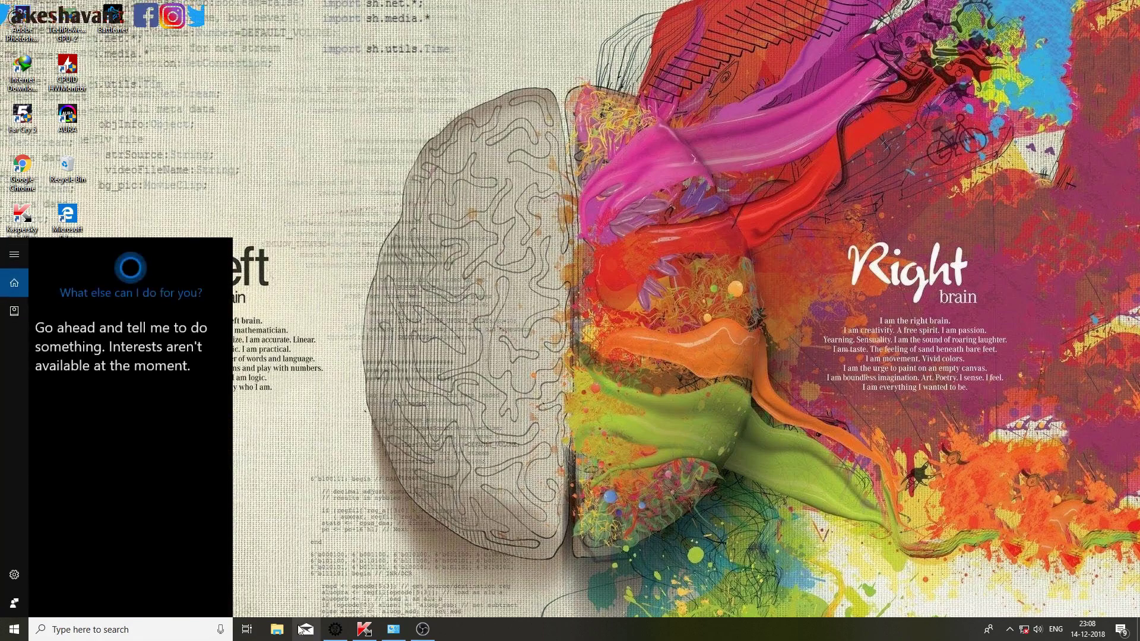
pyautogui.click(357, 539)
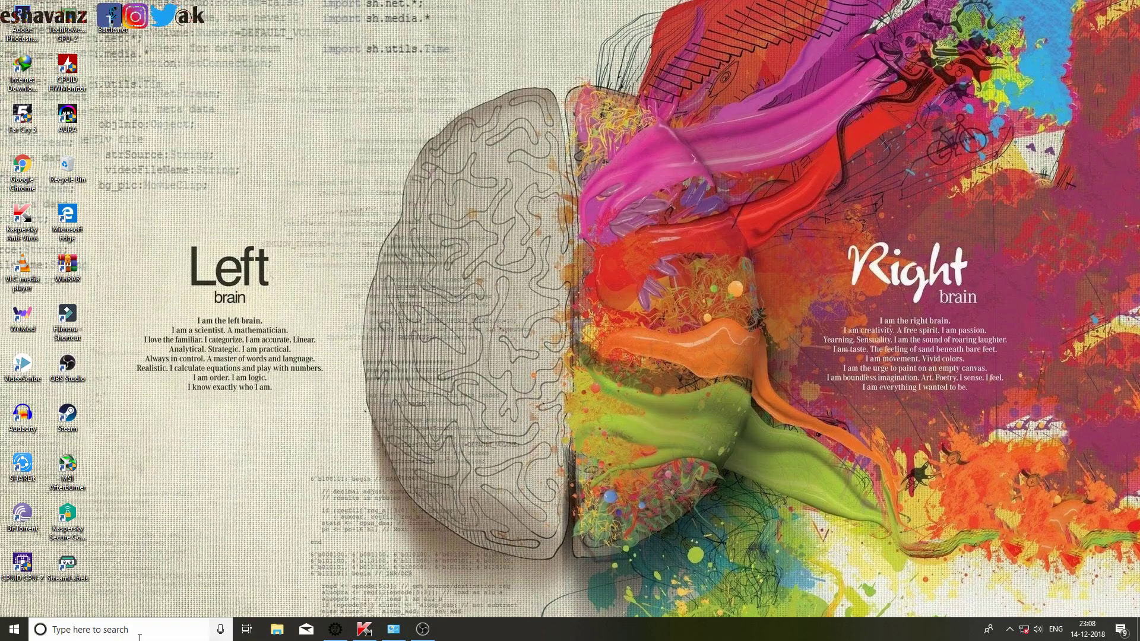
pyautogui.click(146, 619)
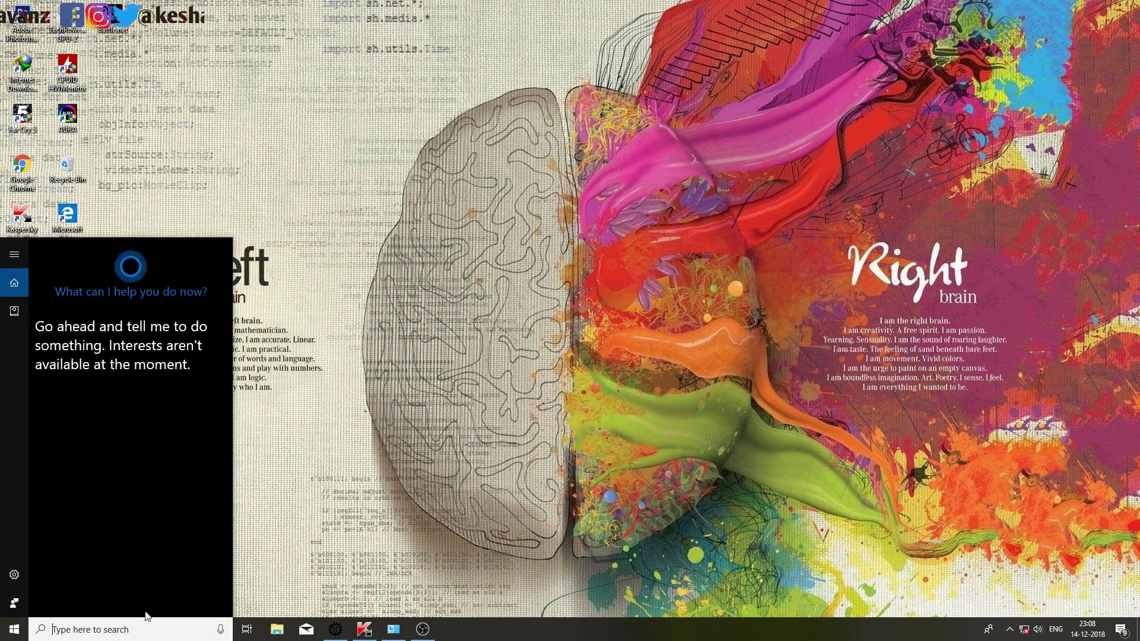
pyautogui.write('this')
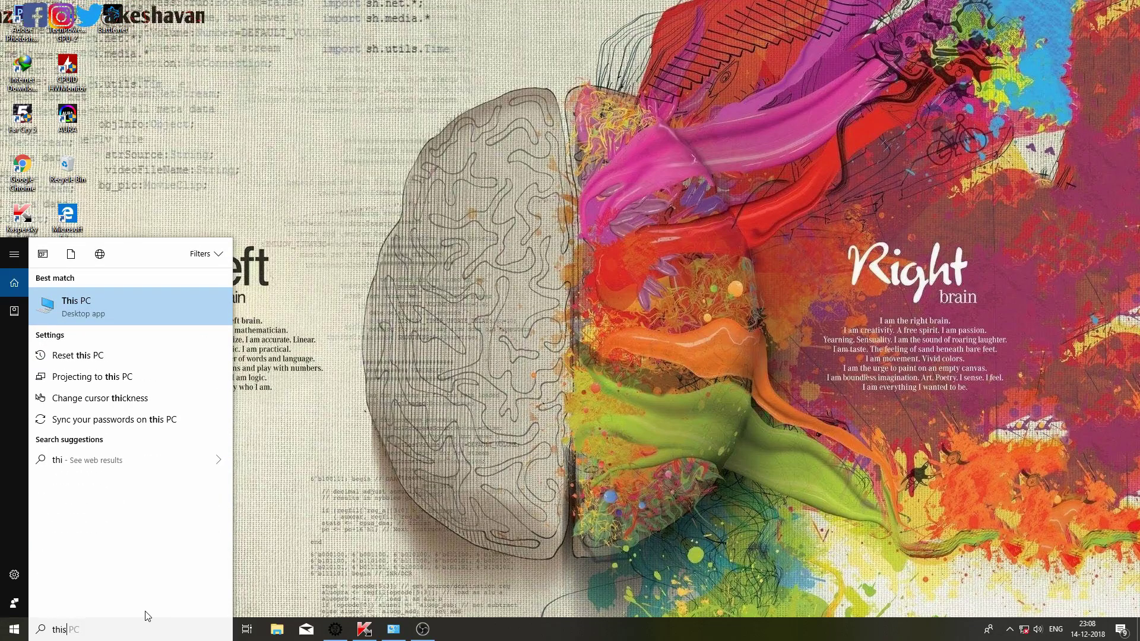
pyautogui.click(95, 315)
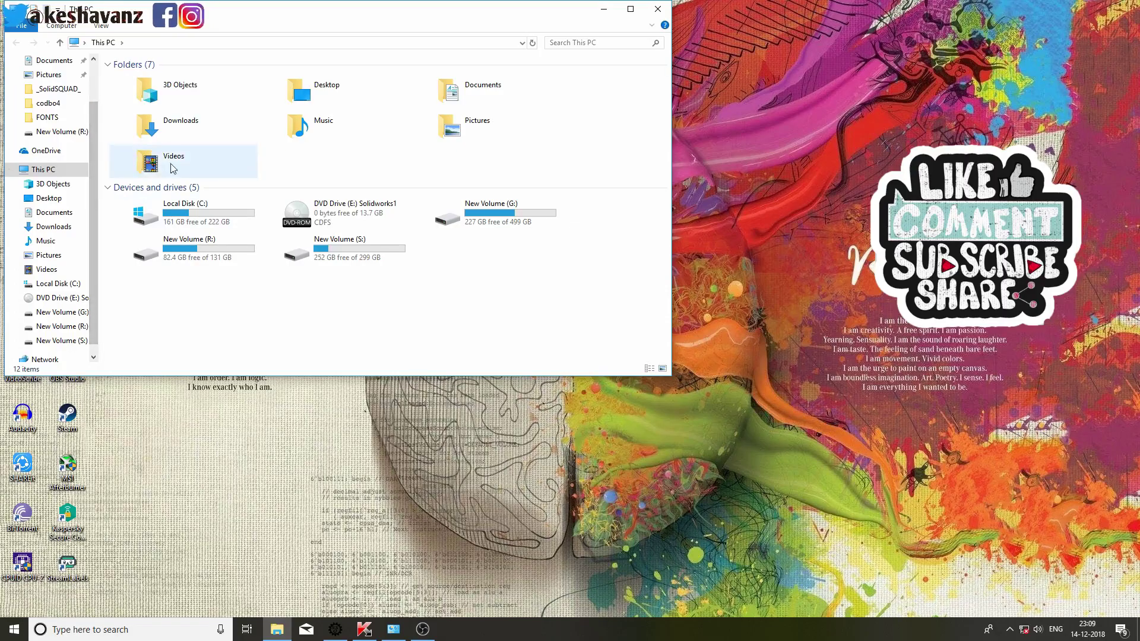
# Browse to Local Disk (C:) > Users > the user's profile folder and confirm hidden items show
pyautogui.doubleClick(217, 210)
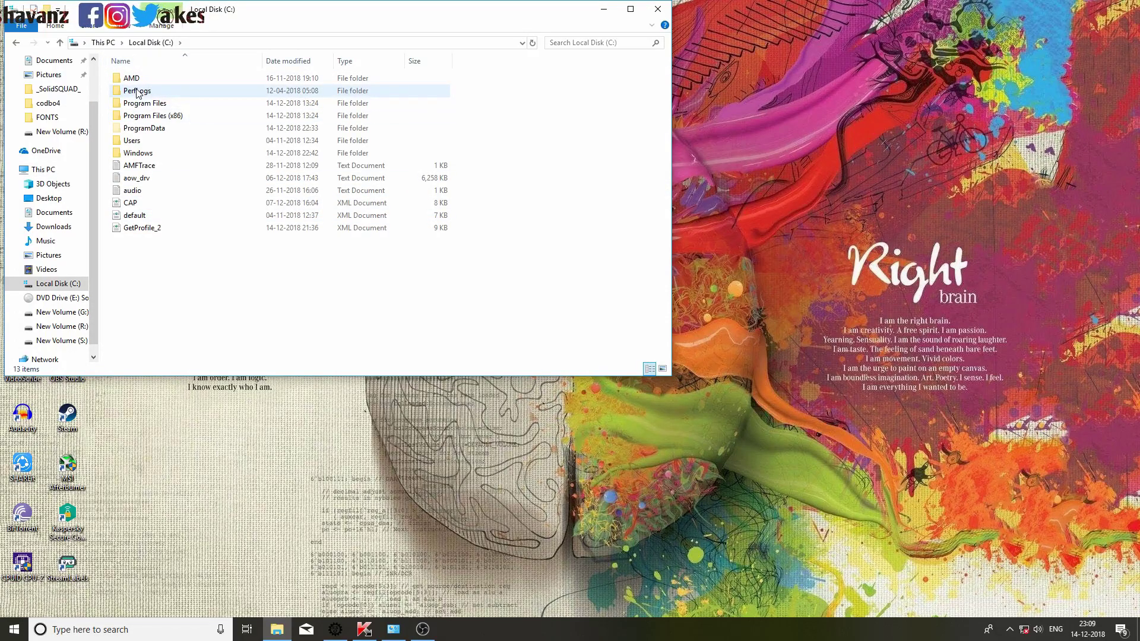
pyautogui.doubleClick(131, 141)
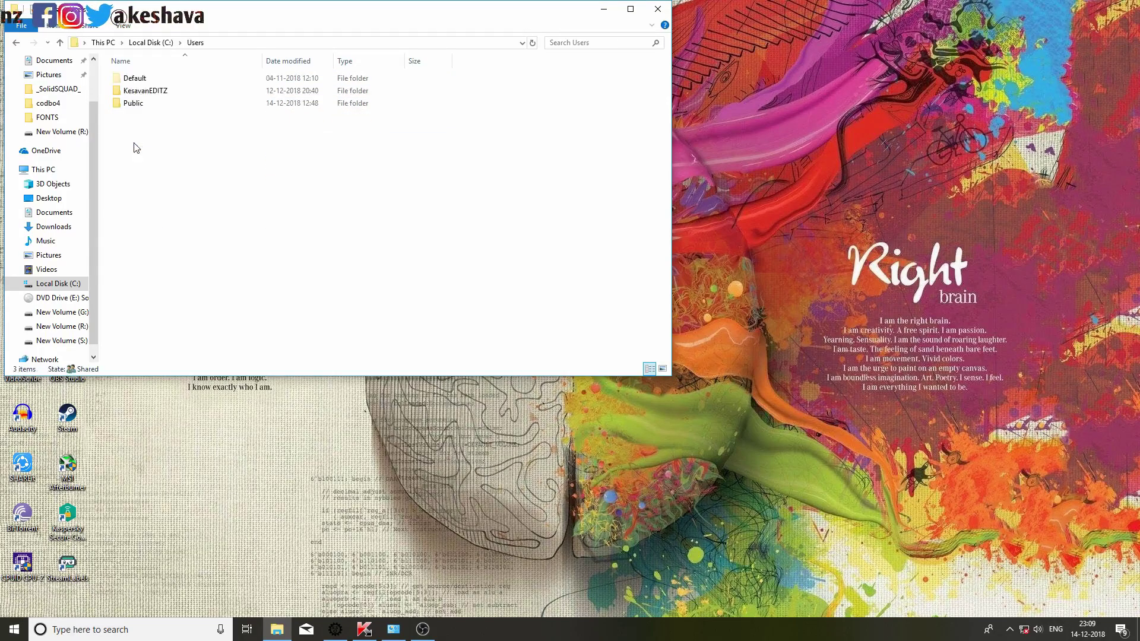
pyautogui.doubleClick(139, 92)
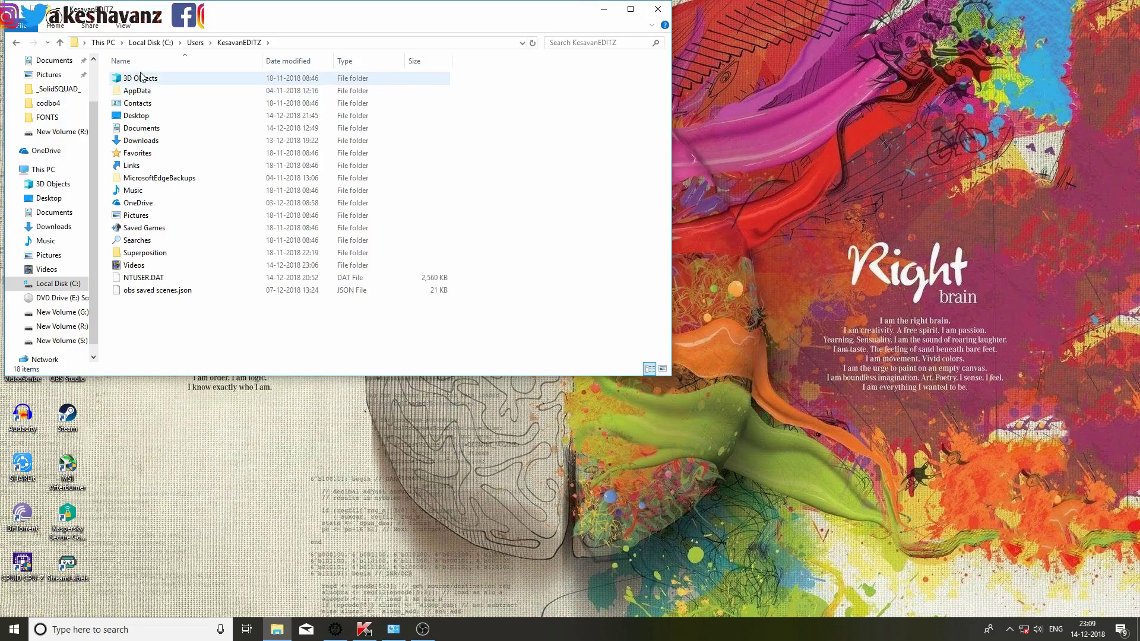
pyautogui.click(123, 26)
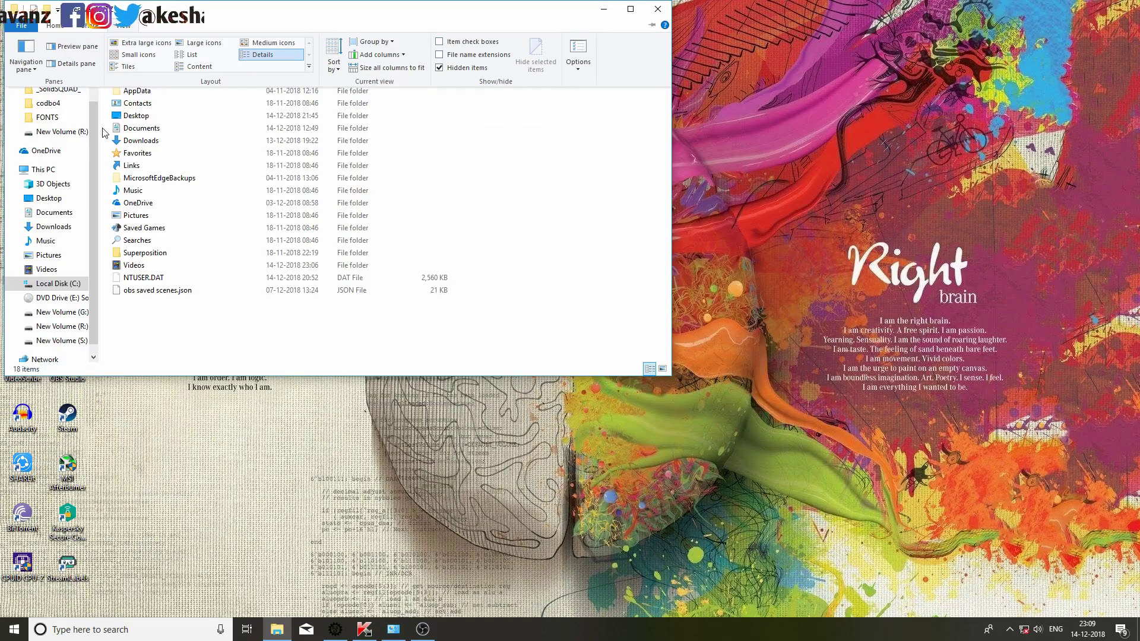
# Open AppData\Roaming and delete the SolidWorks settings folder
pyautogui.click(147, 95)
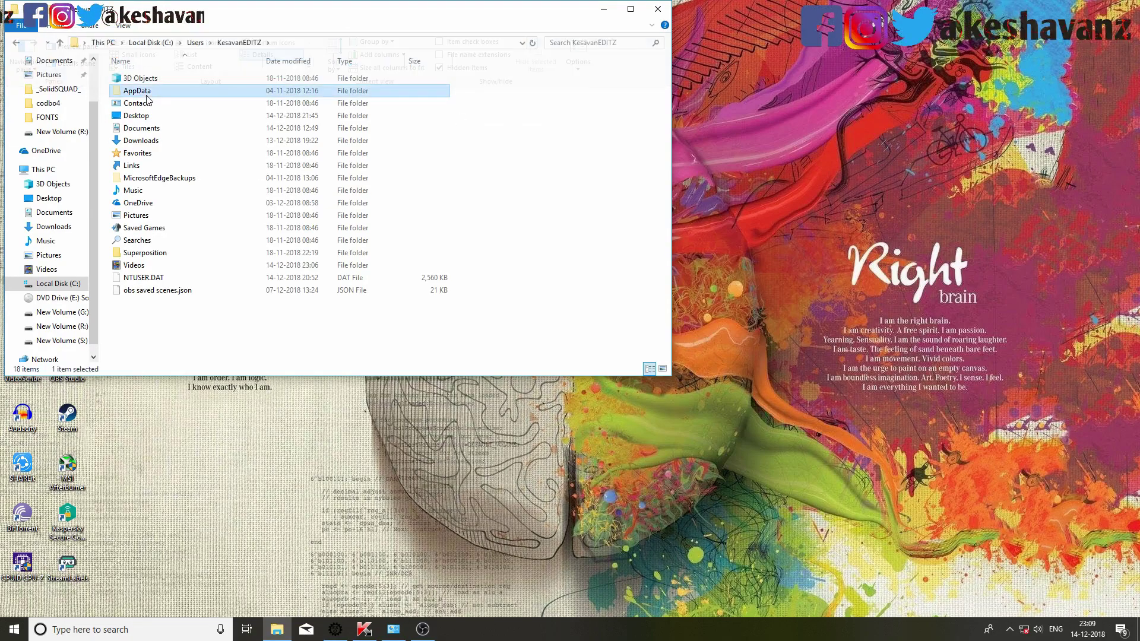
pyautogui.doubleClick(146, 92)
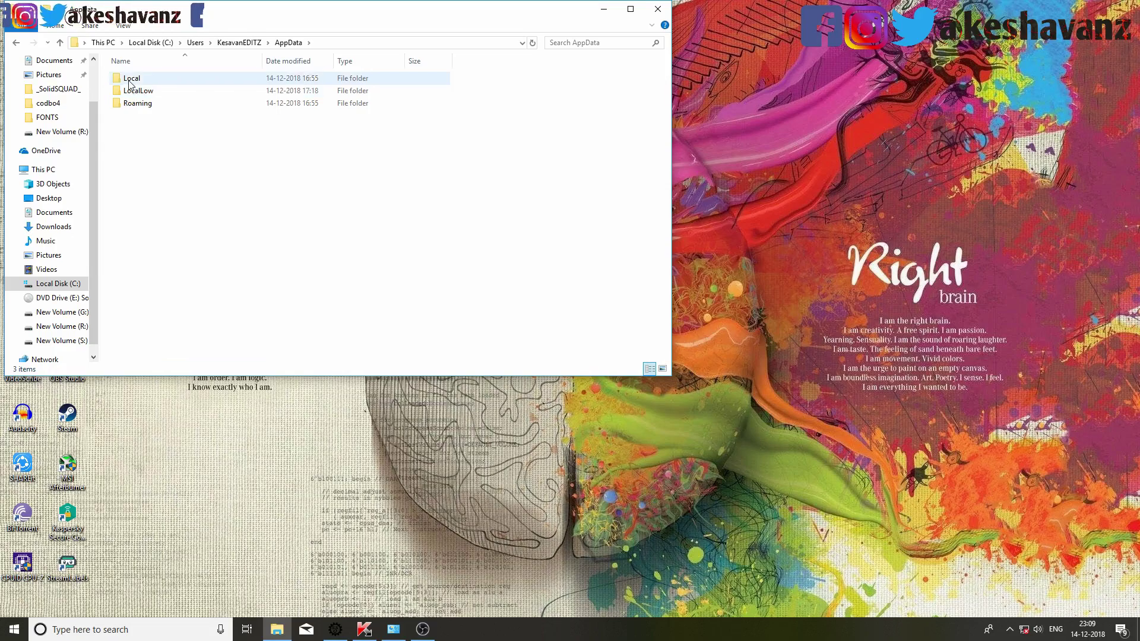
pyautogui.doubleClick(138, 104)
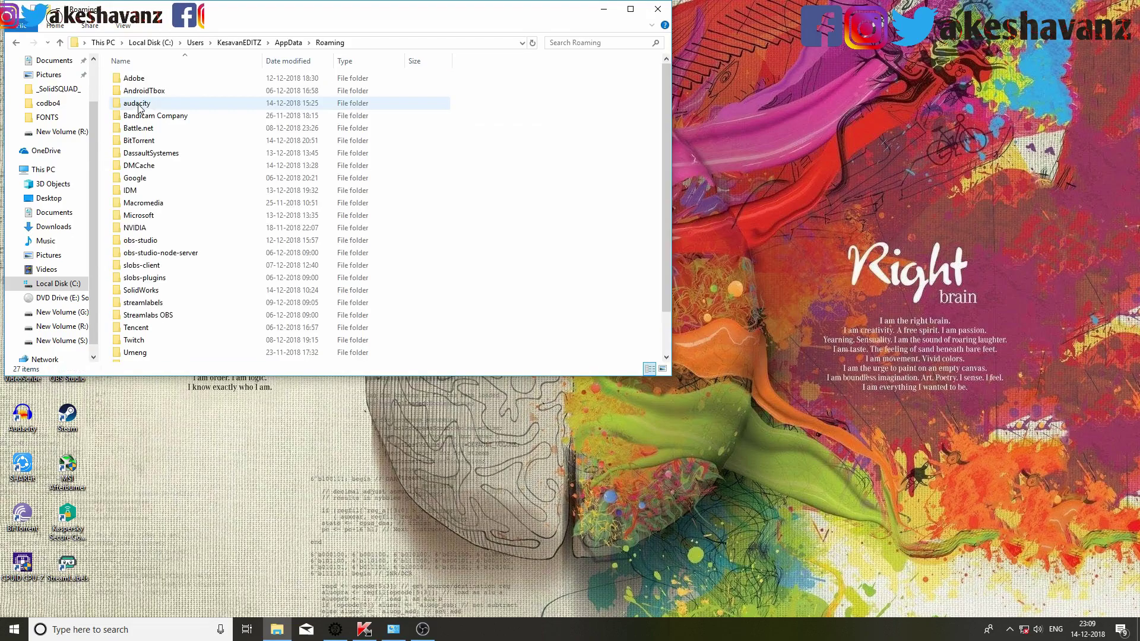
pyautogui.rightClick(142, 294)
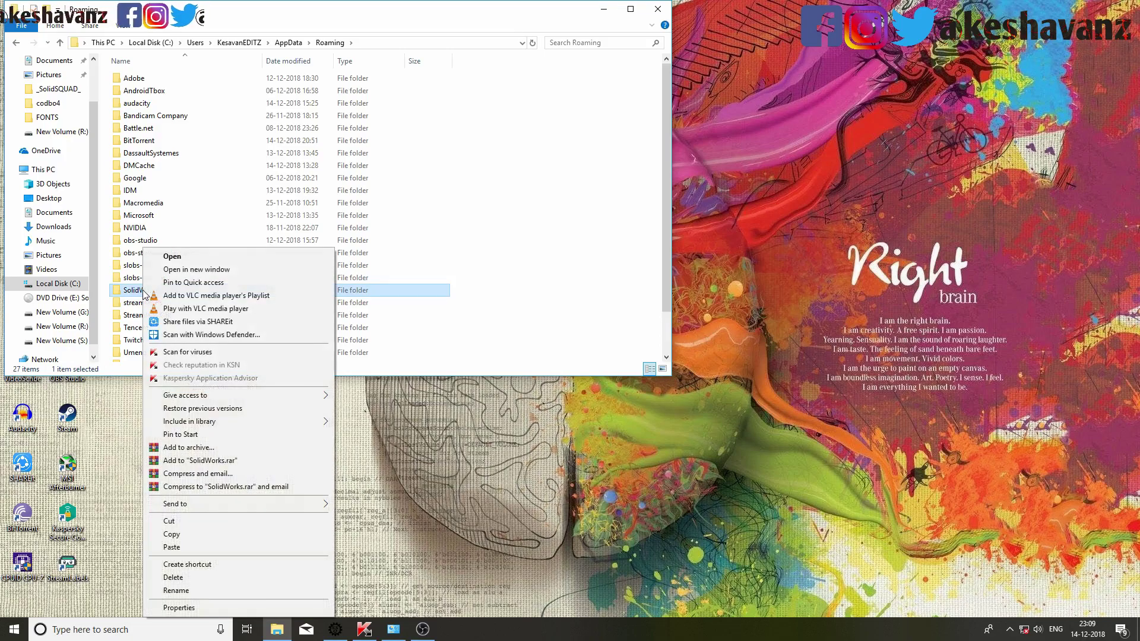
pyautogui.click(173, 577)
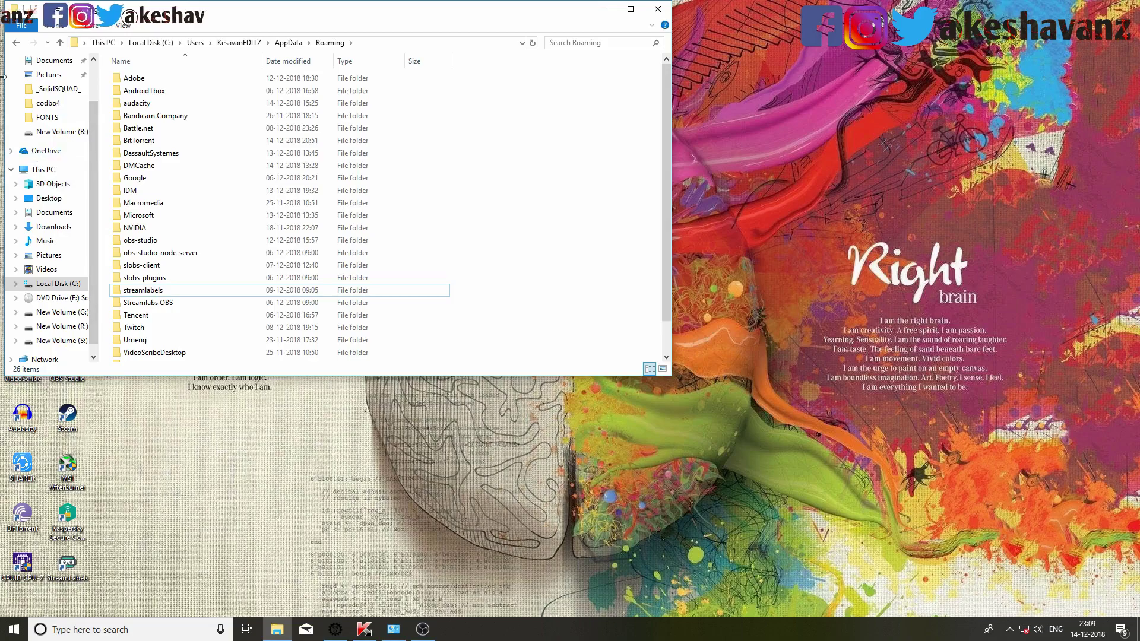
# Refresh the desktop and reopen Roaming from AppData to review its folders
pyautogui.click(16, 43)
pyautogui.rightClick(1007, 344)
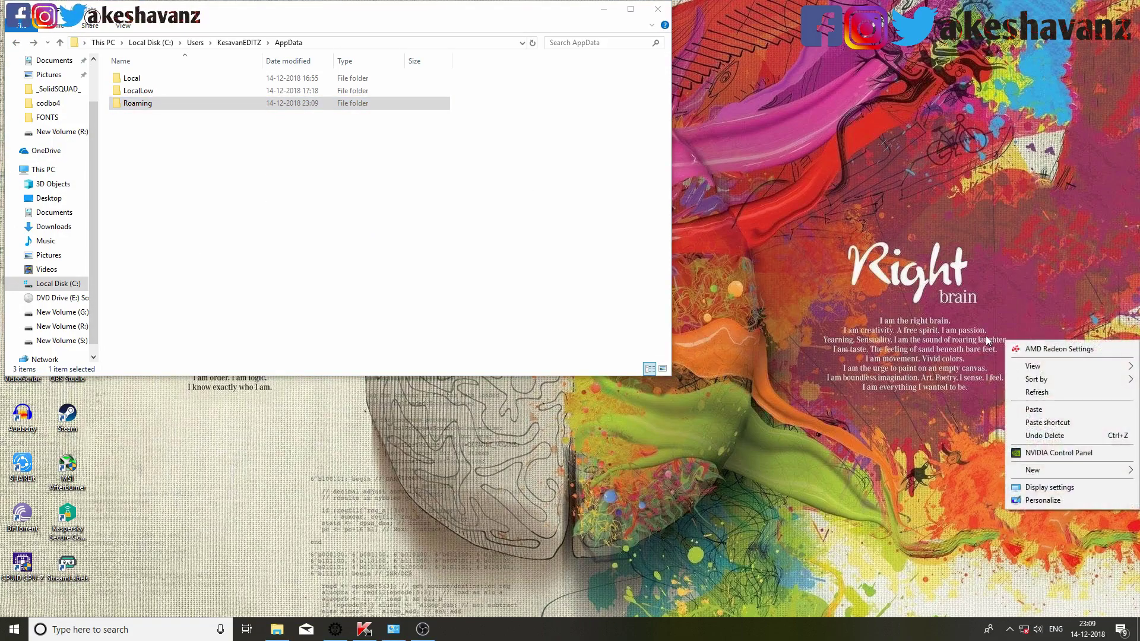
pyautogui.click(1015, 396)
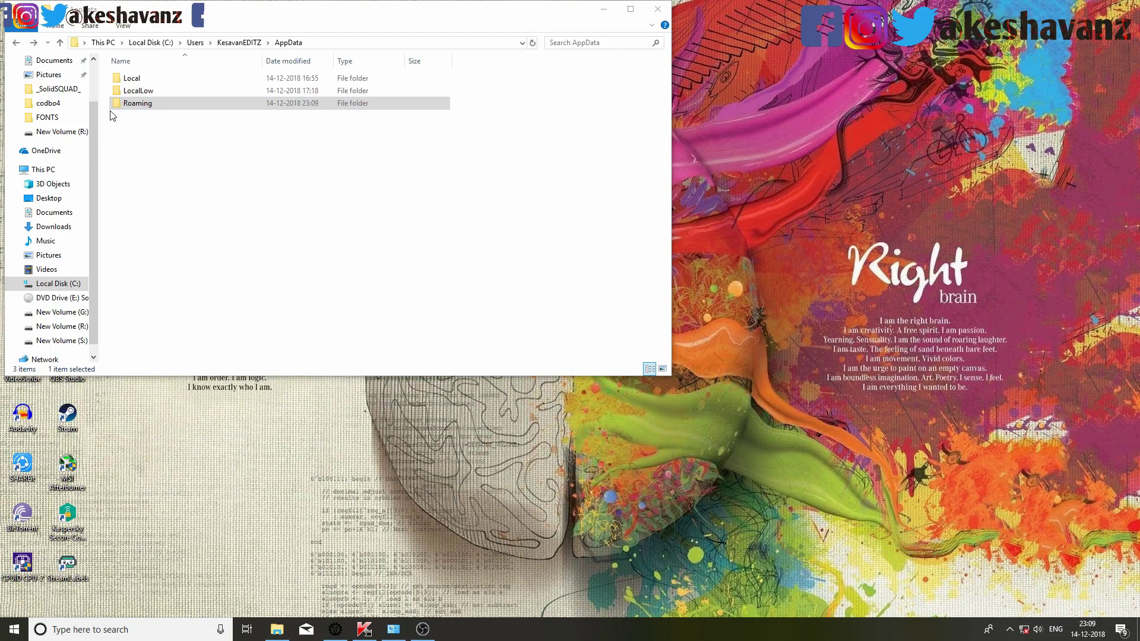
pyautogui.doubleClick(141, 108)
pyautogui.scroll(-1, 142, 249)
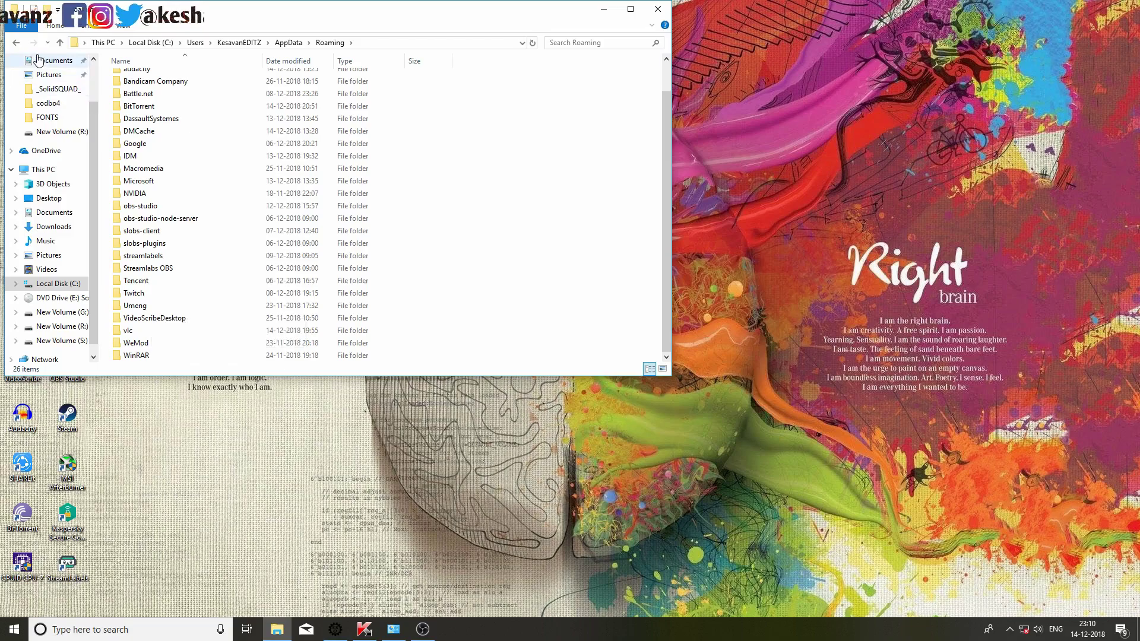
# Go up to Local Disk (C:) and look into Program Files and Program Files (x86)
pyautogui.click(16, 45)
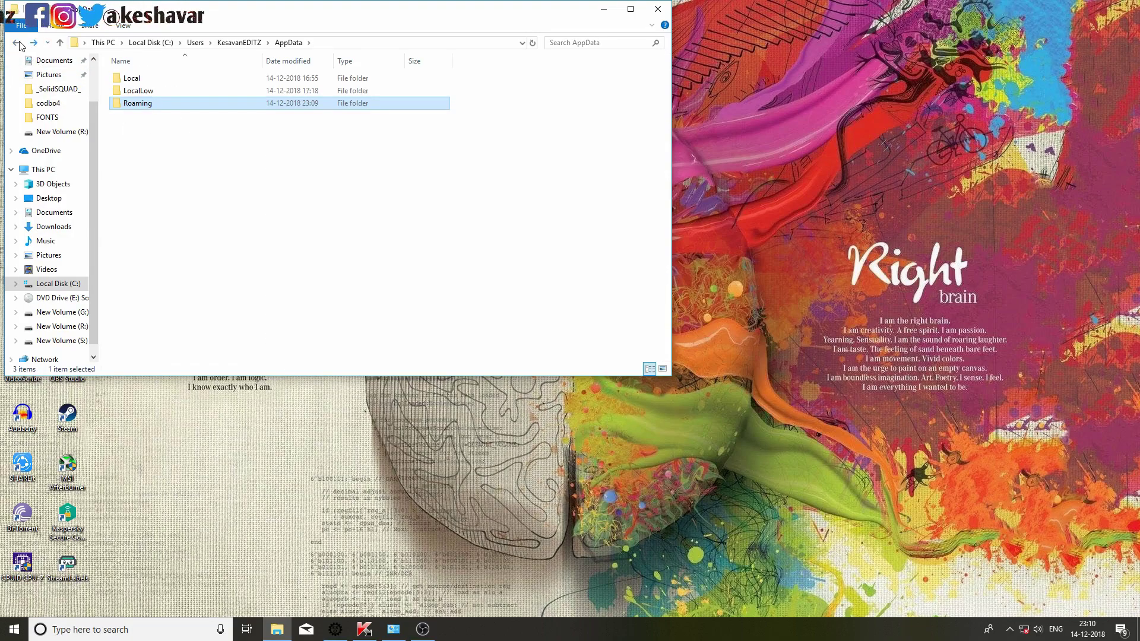
pyautogui.hotkey('alt', 'Left')
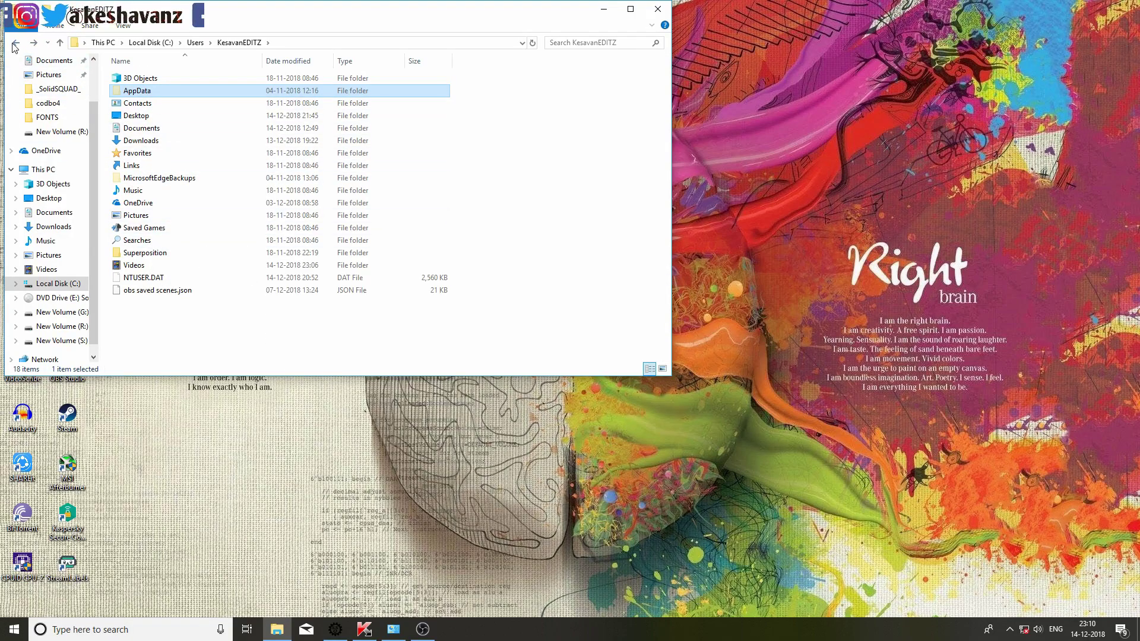
pyautogui.click(20, 43)
pyautogui.click(16, 42)
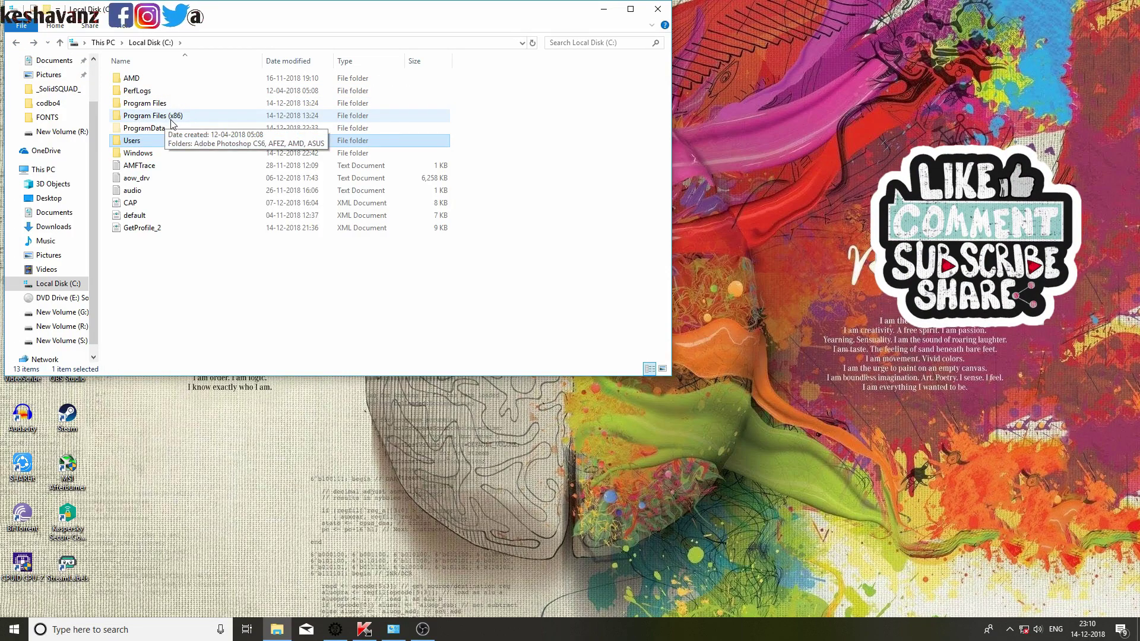
pyautogui.doubleClick(144, 103)
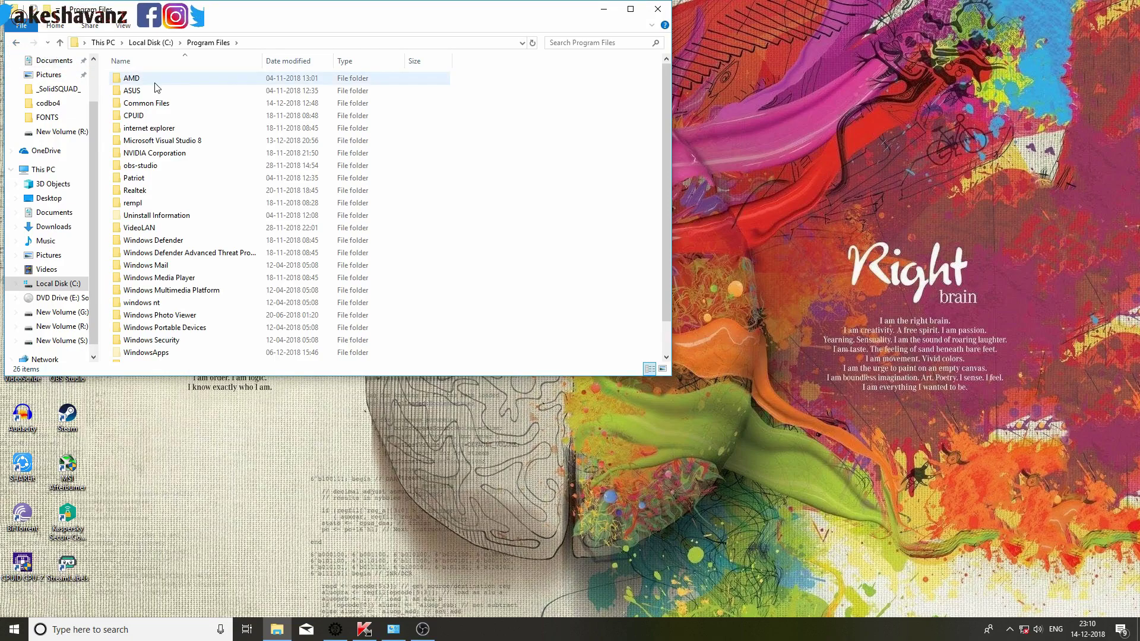
pyautogui.click(16, 41)
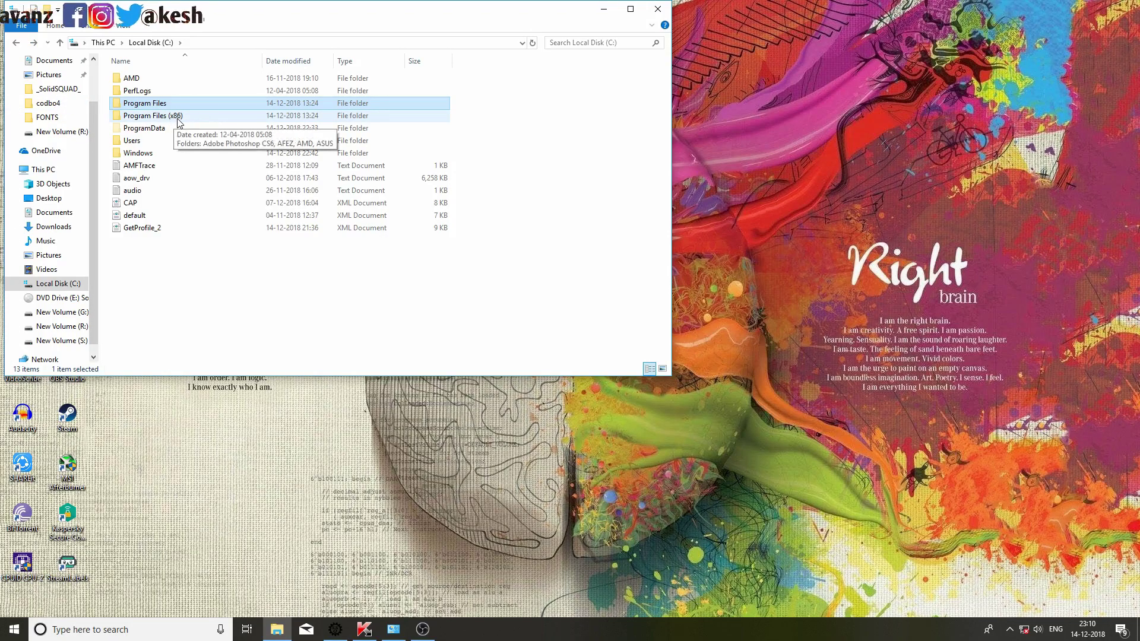
pyautogui.doubleClick(143, 116)
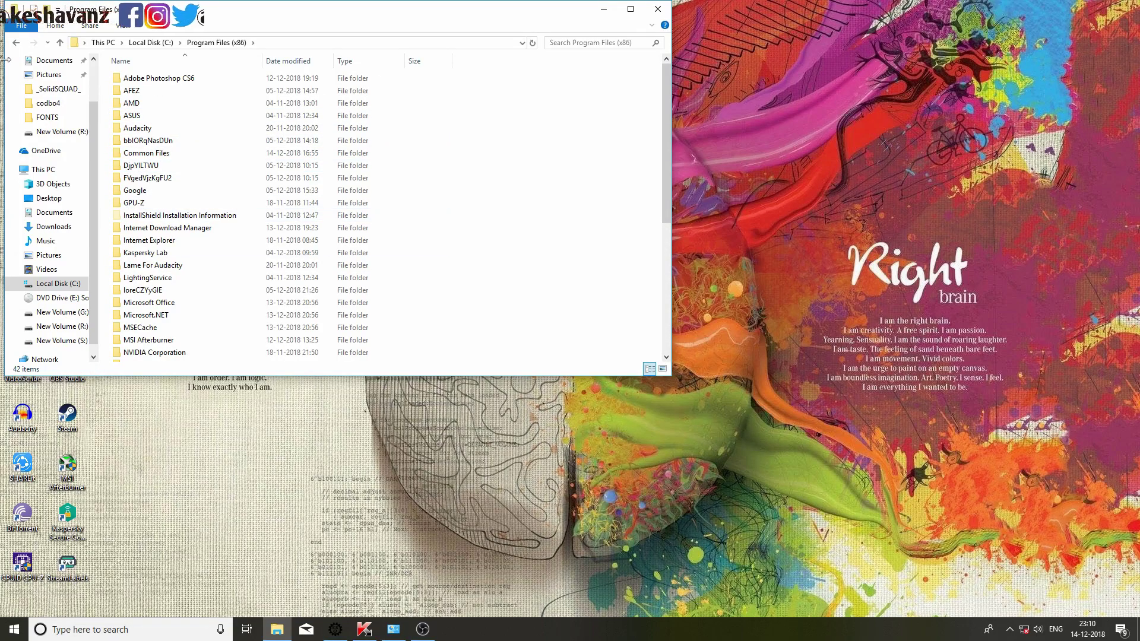
pyautogui.click(16, 42)
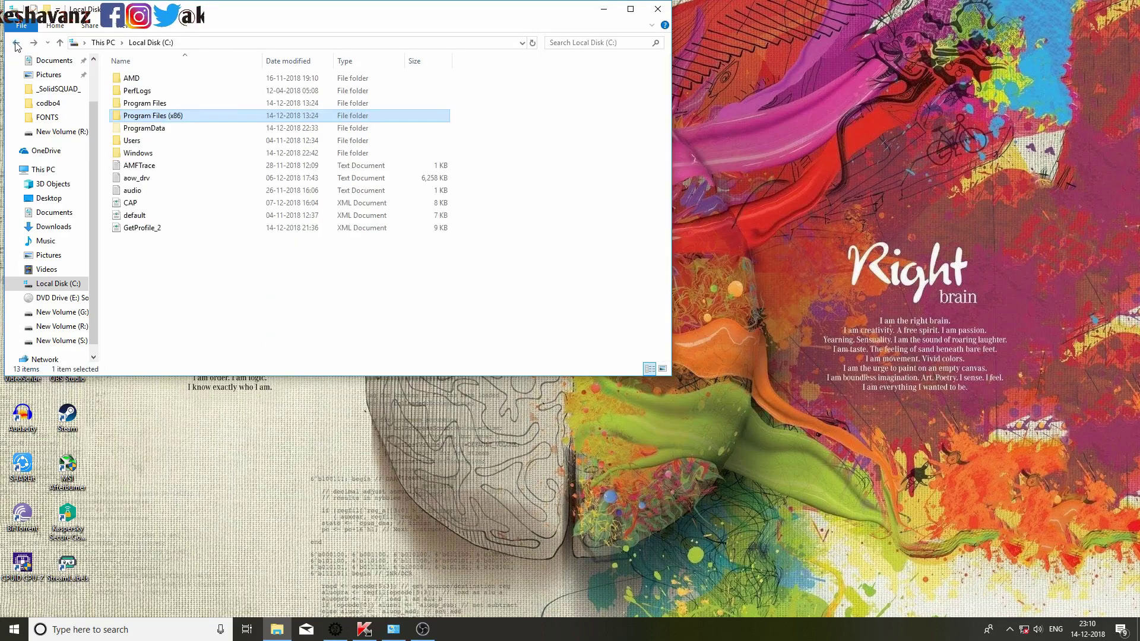
# Scroll through Program Files and Program Files (x86) again, ending back at C:
pyautogui.doubleClick(143, 105)
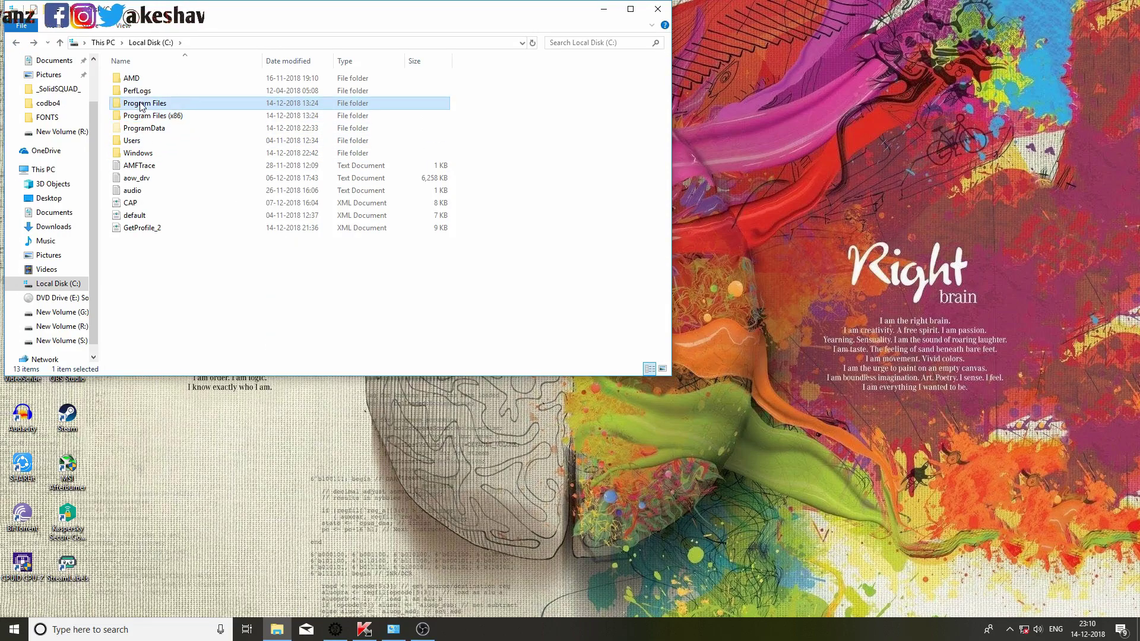
pyautogui.scroll(-1, 151, 159)
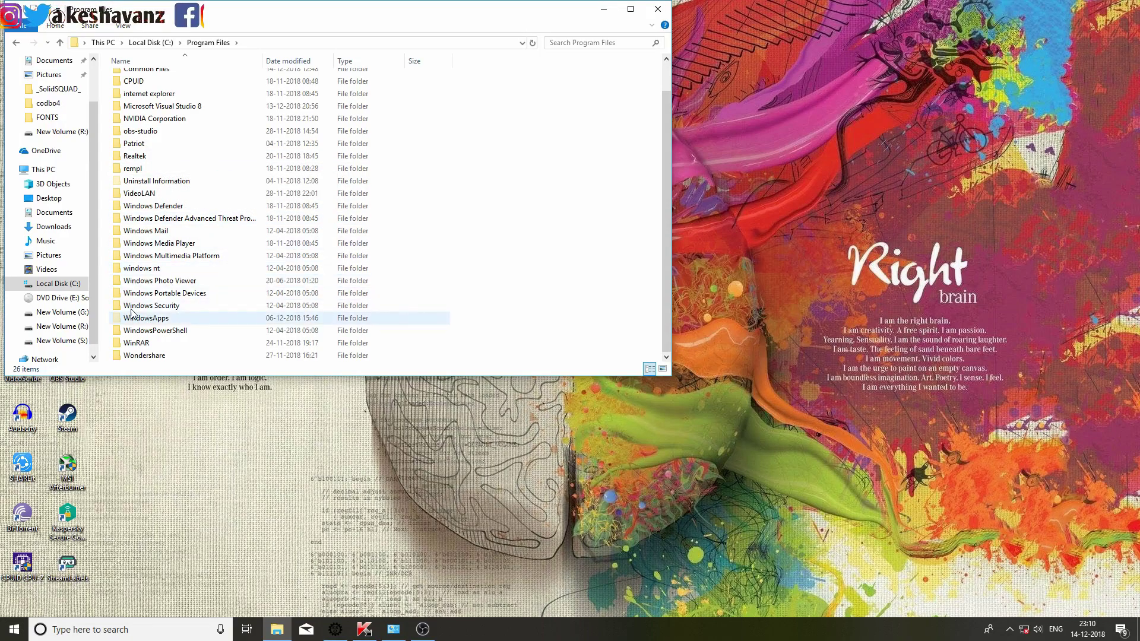
pyautogui.scroll(1, 150, 224)
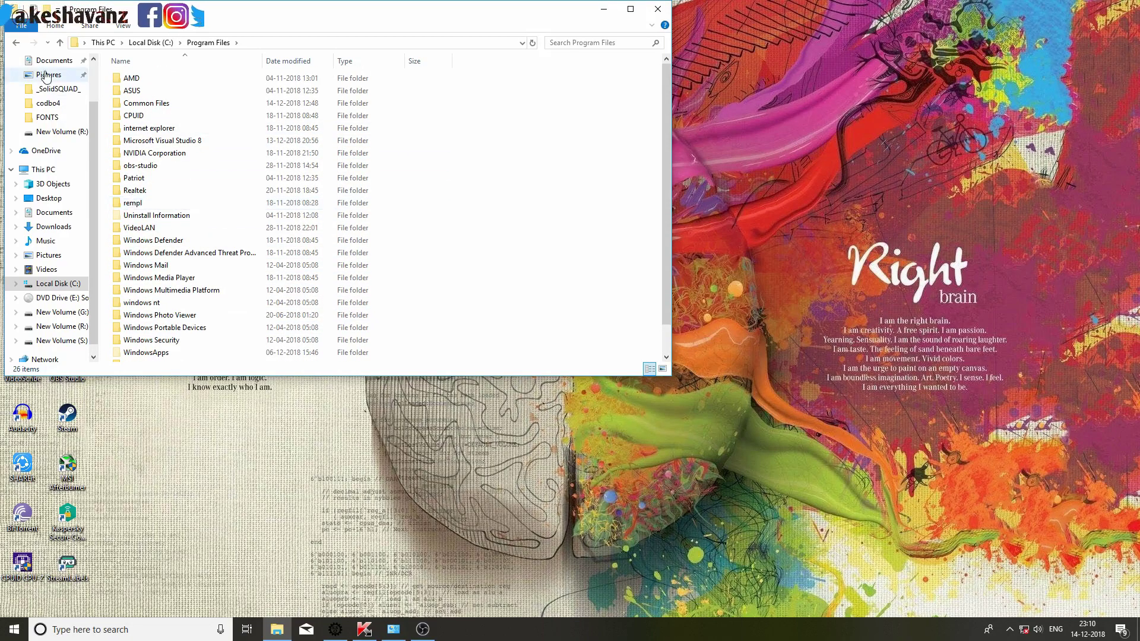
pyautogui.click(16, 42)
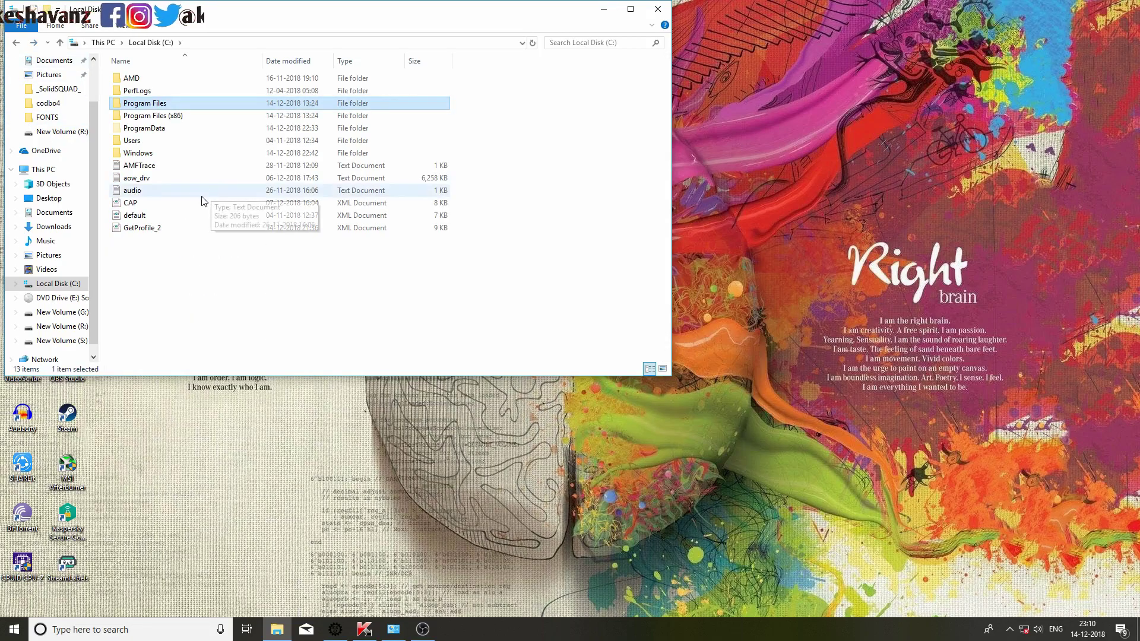
pyautogui.doubleClick(166, 117)
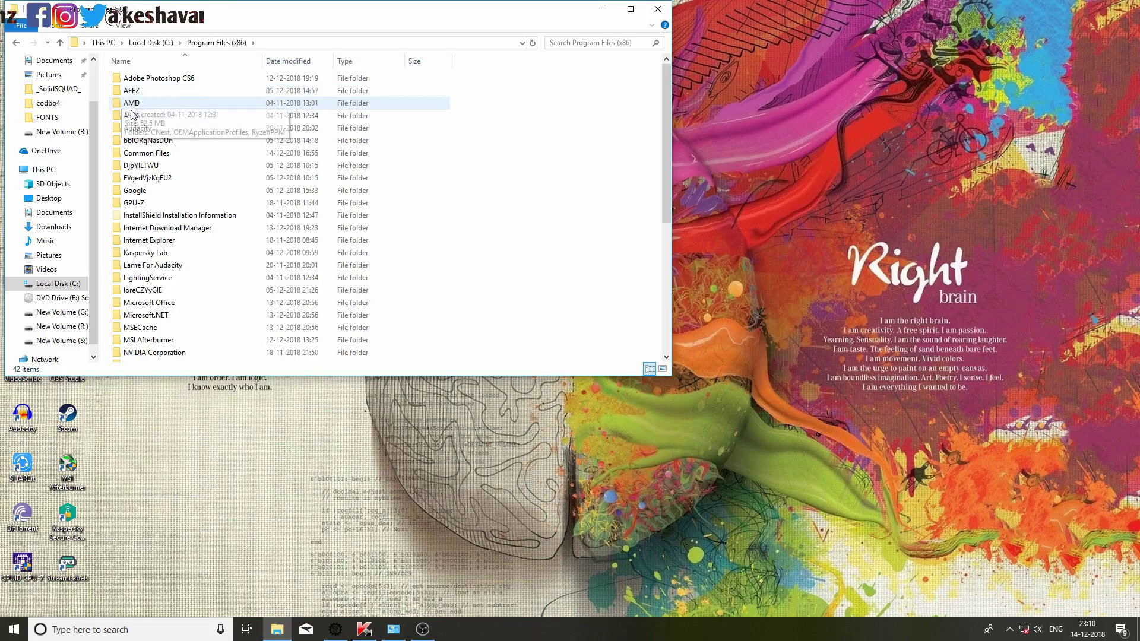
pyautogui.scroll(-6, 133, 238)
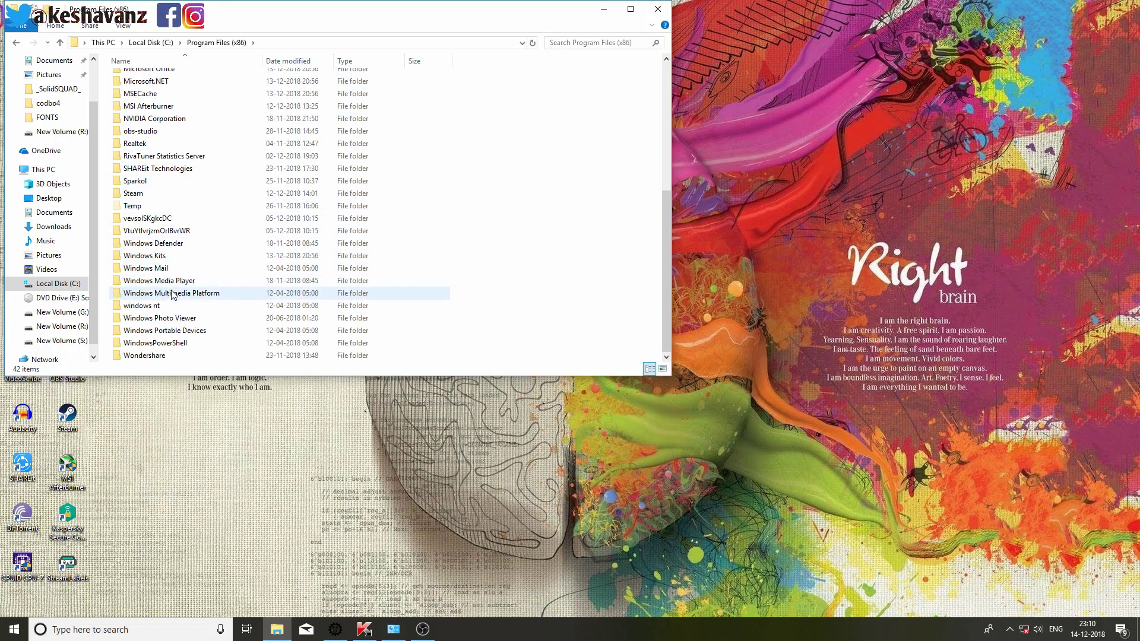
pyautogui.scroll(6, 172, 291)
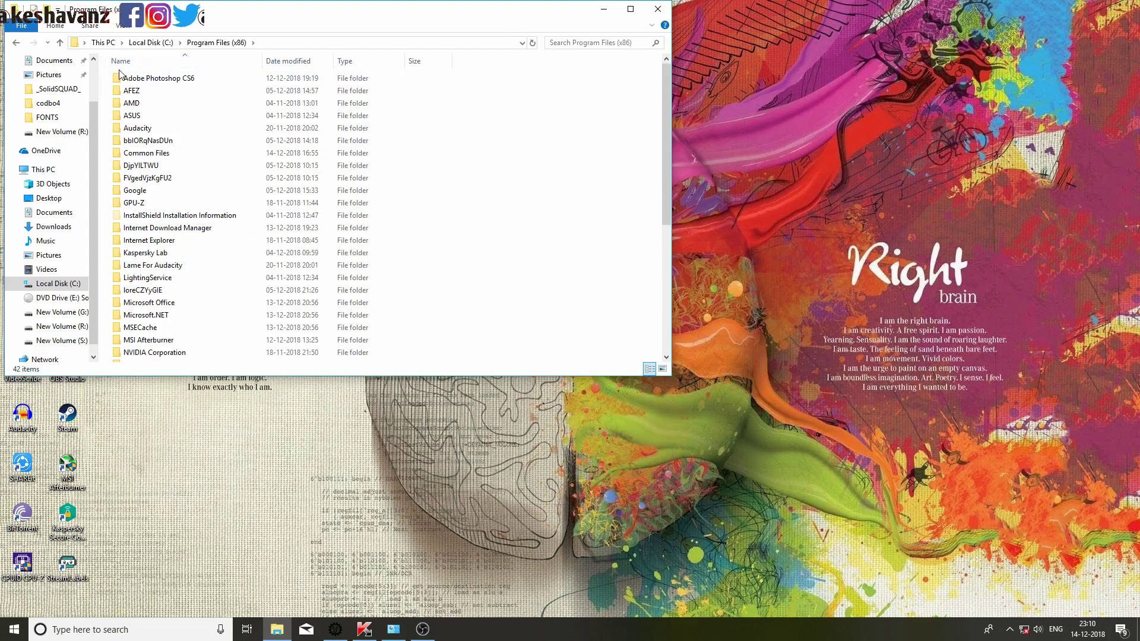
pyautogui.click(15, 42)
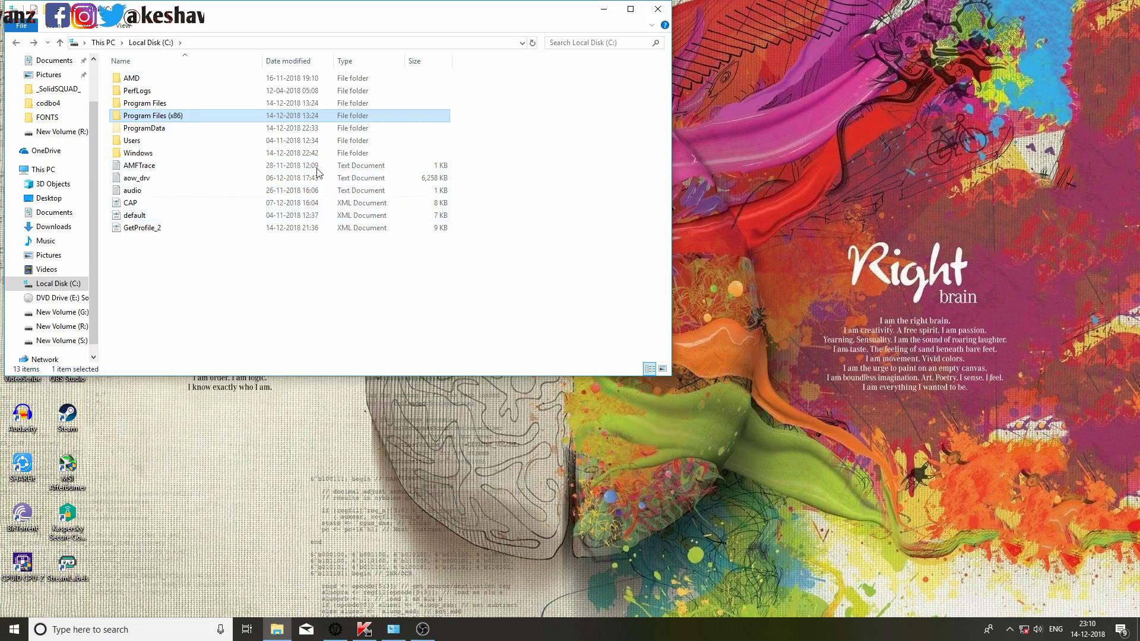
# Close File Explorer and open the Temp folder by running %temp
pyautogui.hotkey('alt', 'F4')
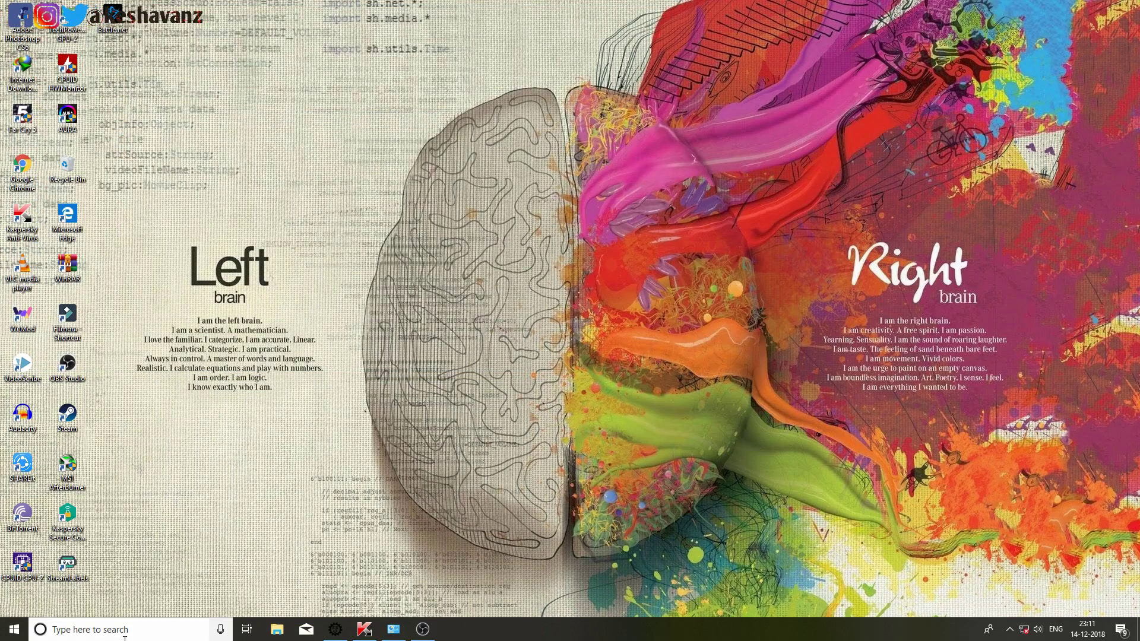
pyautogui.click(148, 628)
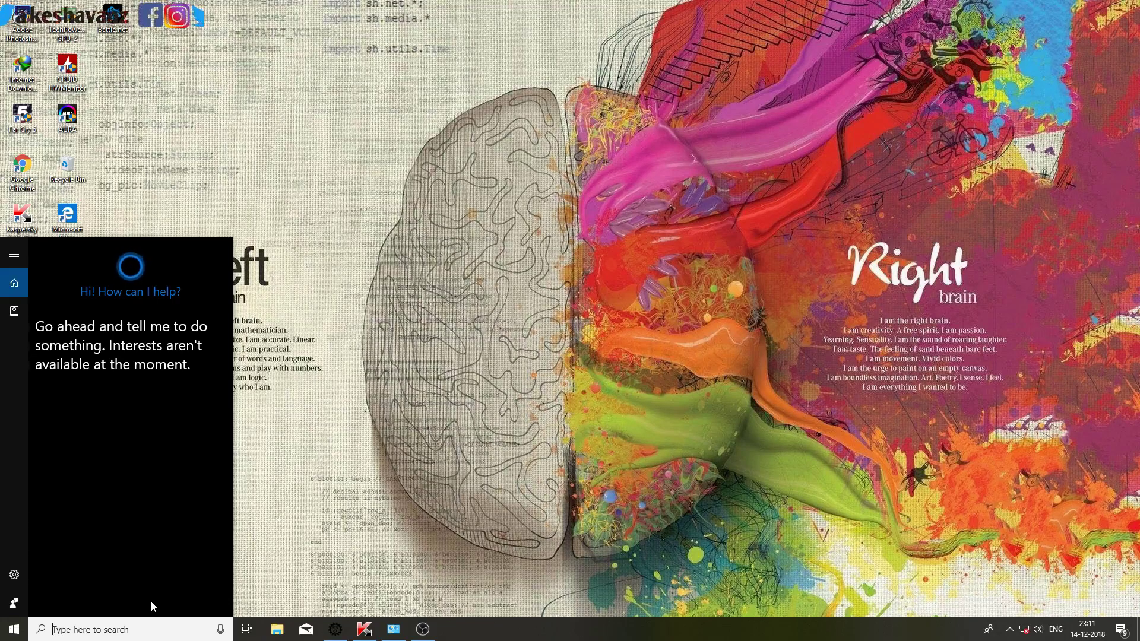
pyautogui.press('super+r')
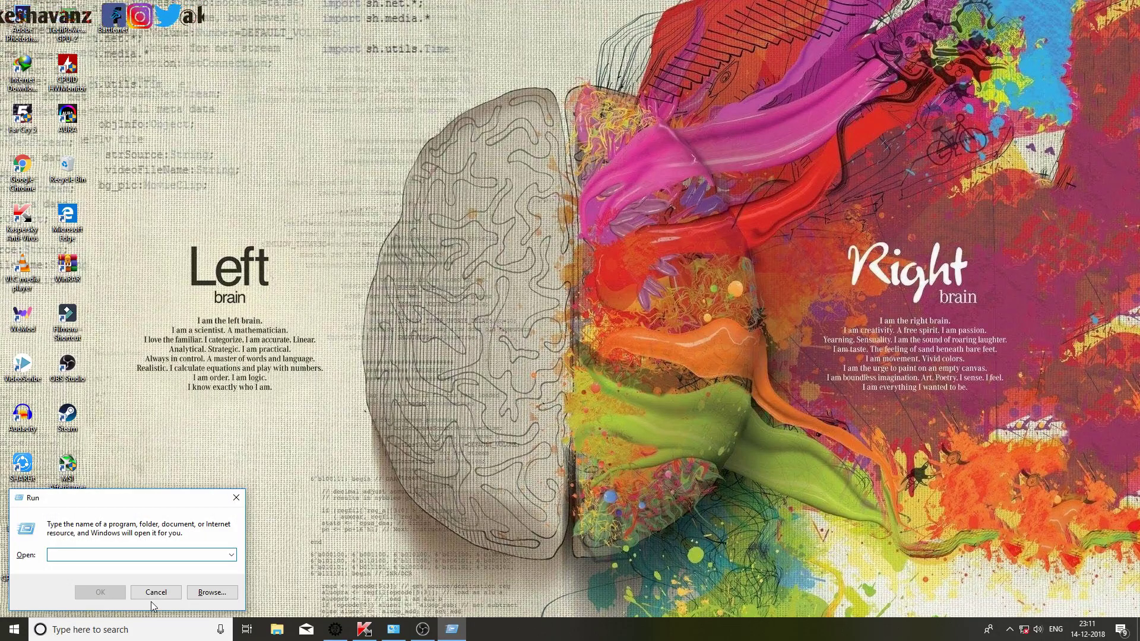
pyautogui.write('%')
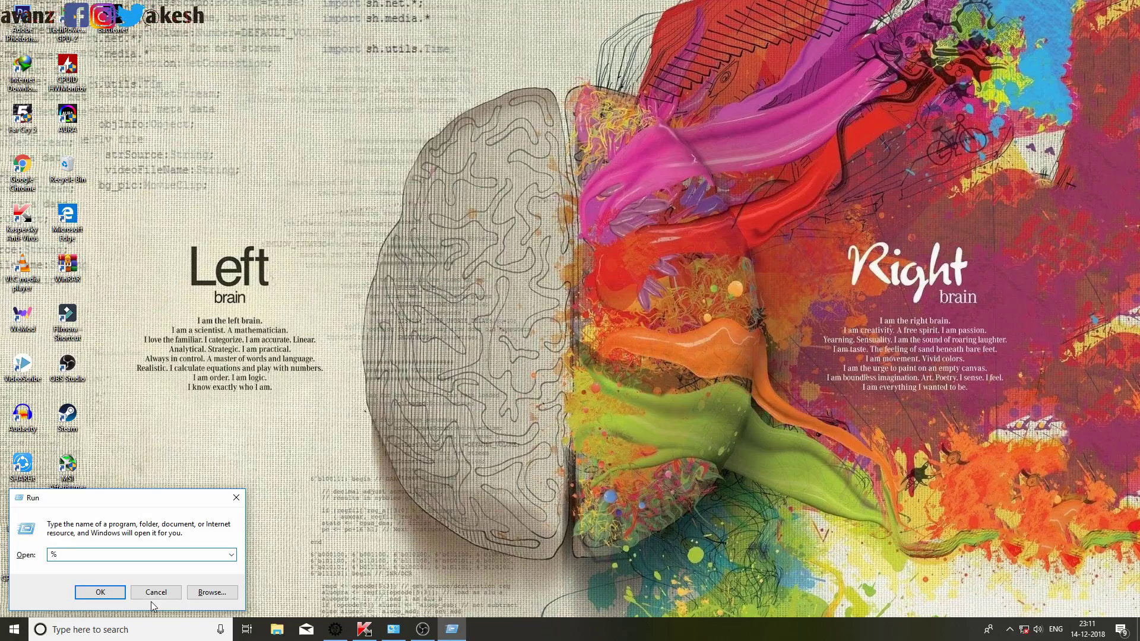
pyautogui.write('temp%')
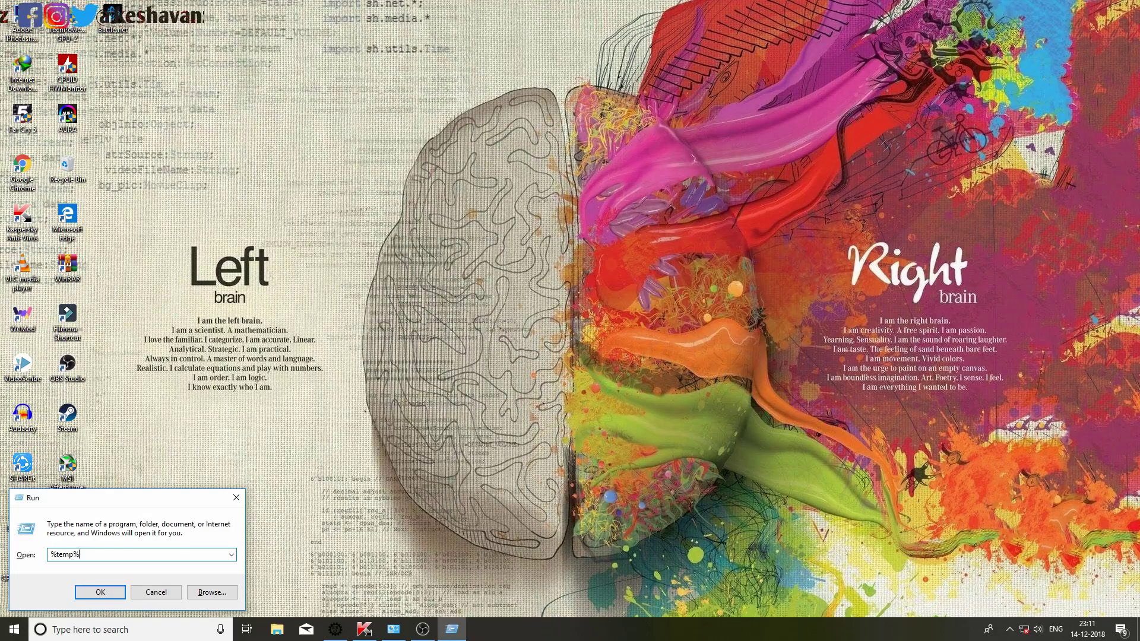
pyautogui.press('Return')
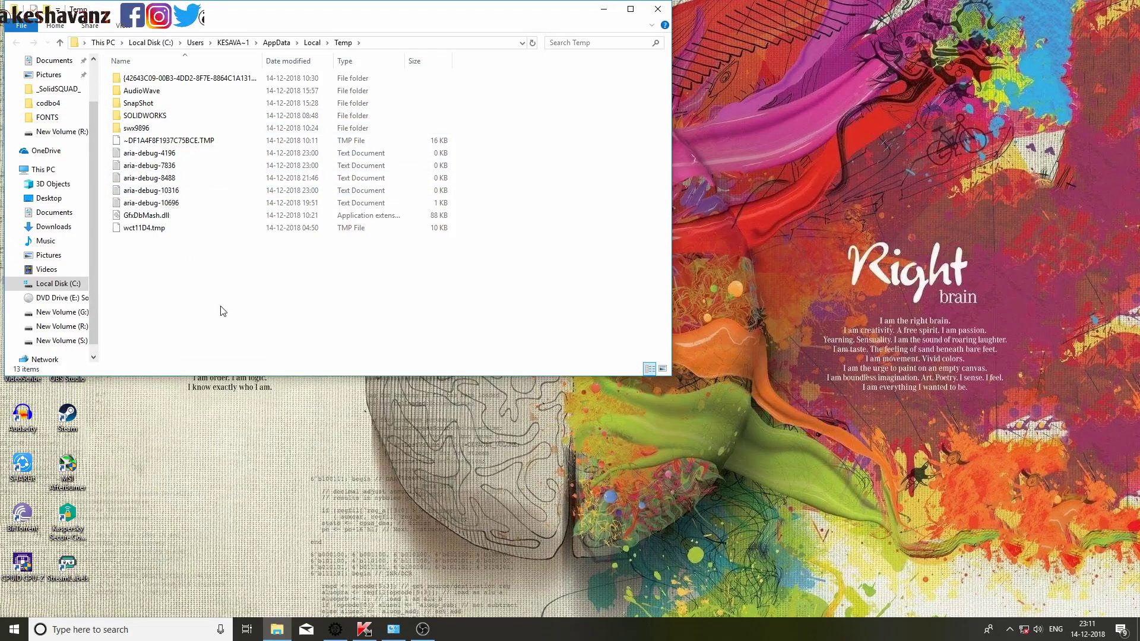
# Permanently delete all 13 items in the Temp folder
pyautogui.hotkey('ctrl', 'a')
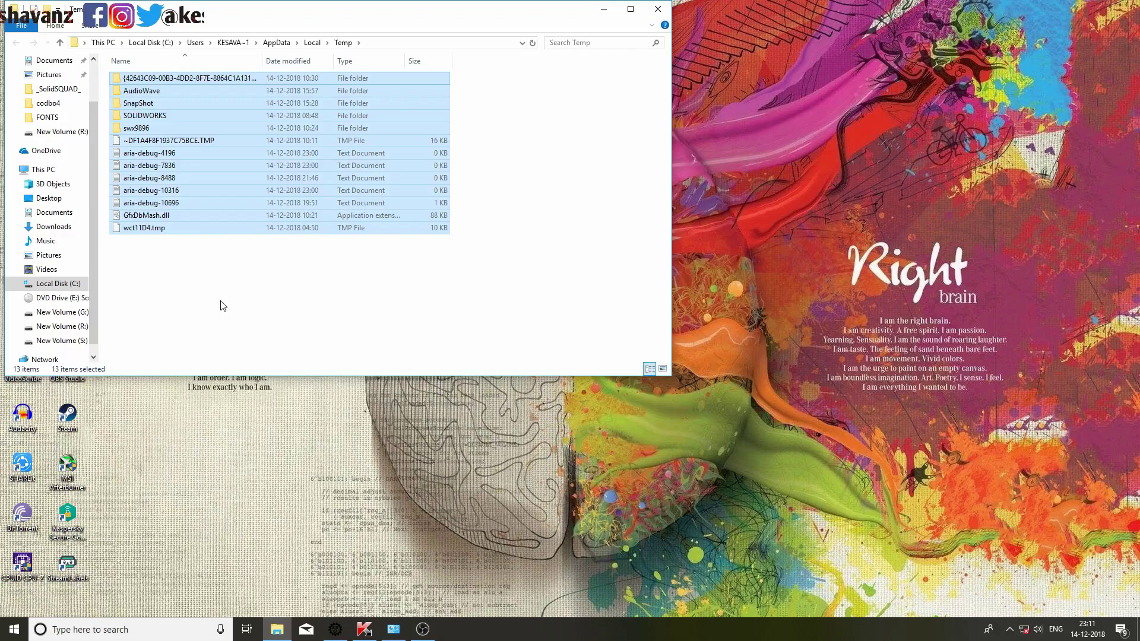
pyautogui.hotkey('shift', 'Delete')
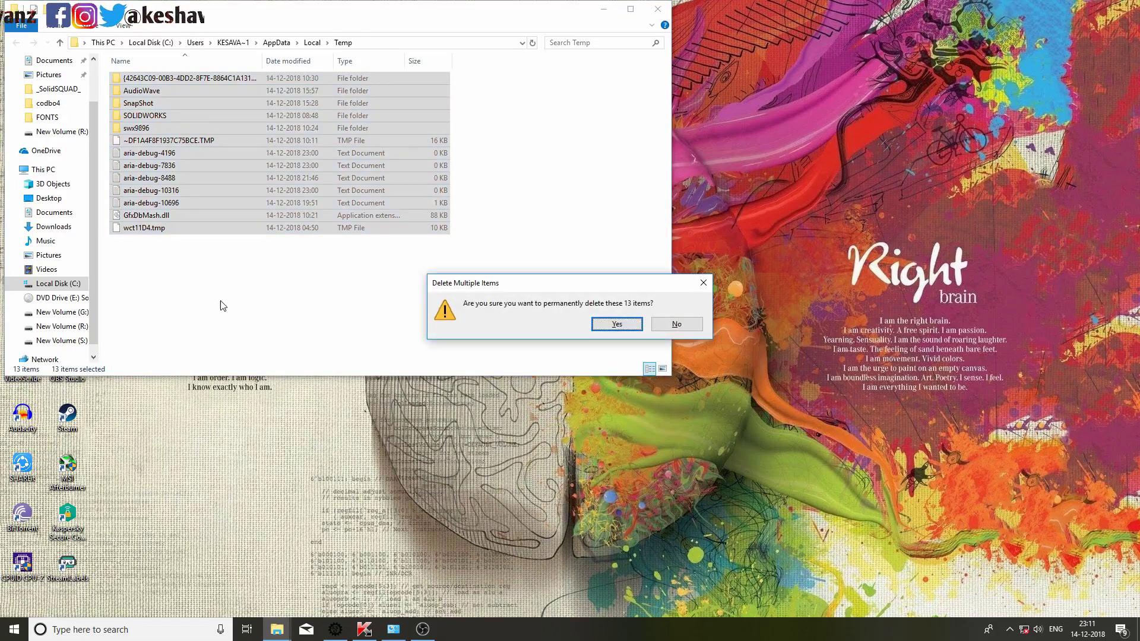
pyautogui.press('Return')
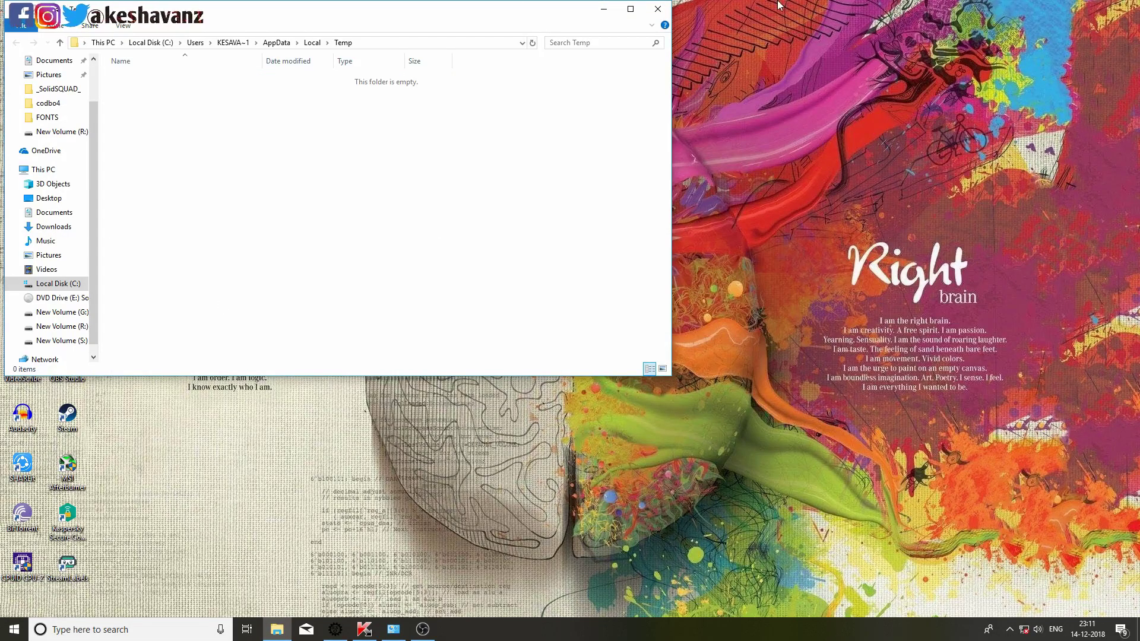
# Close Explorer, refresh the desktop, and open Local Disk (C:) in a new Explorer window
pyautogui.click(657, 9)
pyautogui.rightClick(599, 200)
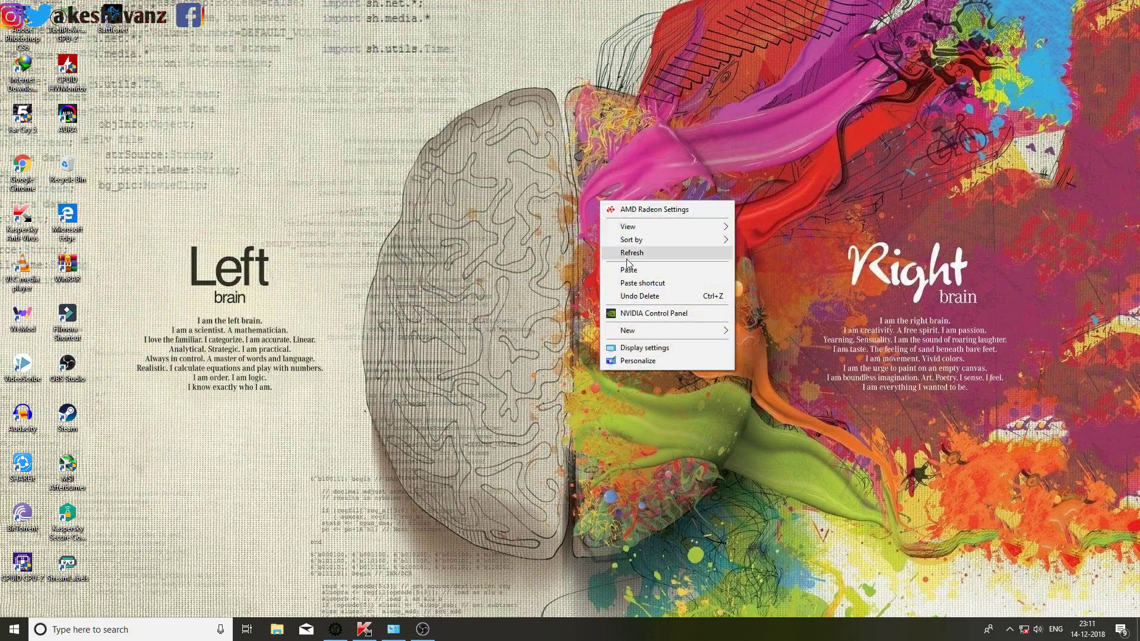
pyautogui.click(628, 260)
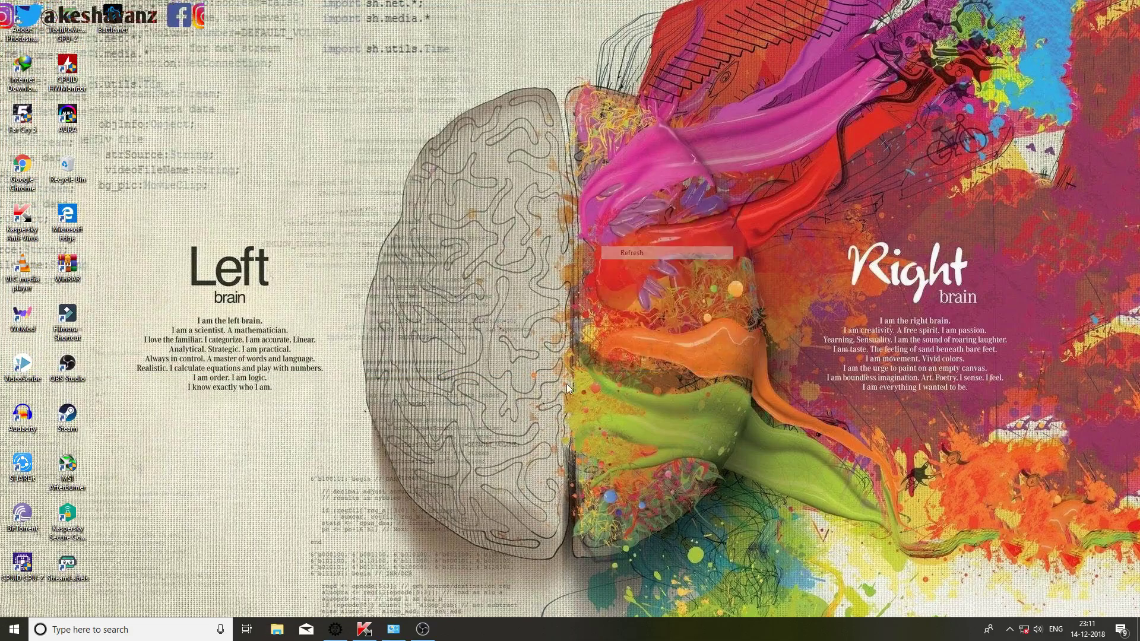
pyautogui.click(276, 631)
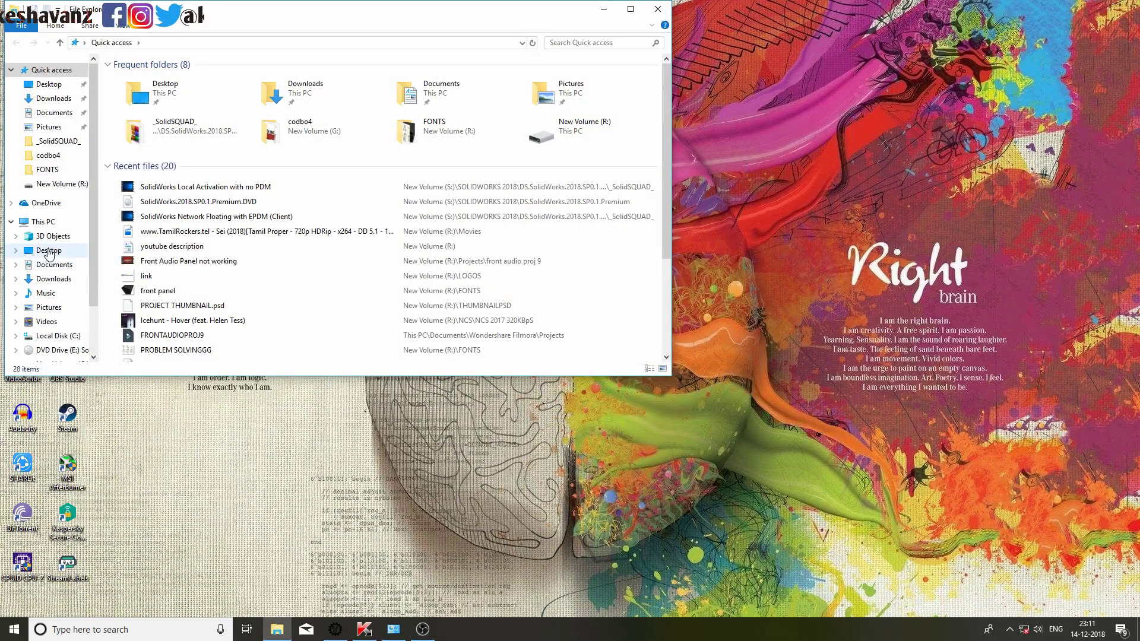
pyautogui.click(43, 222)
pyautogui.click(199, 206)
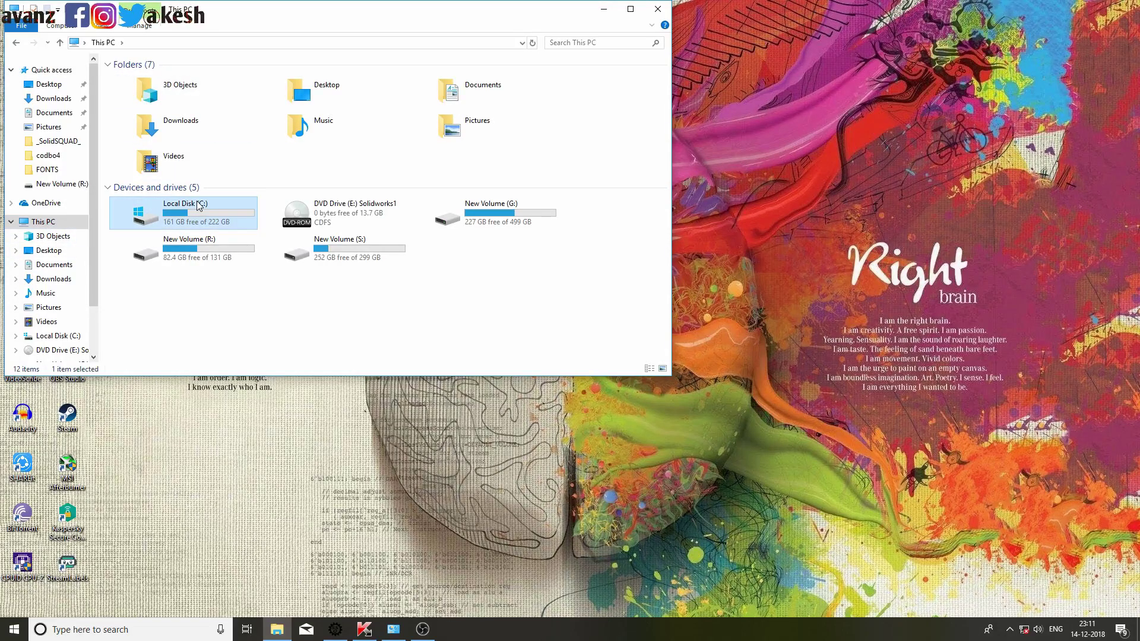
pyautogui.doubleClick(198, 205)
# Go to Users > profile > AppData > Roaming and delete the DassaultSystemes folder
pyautogui.doubleClick(149, 145)
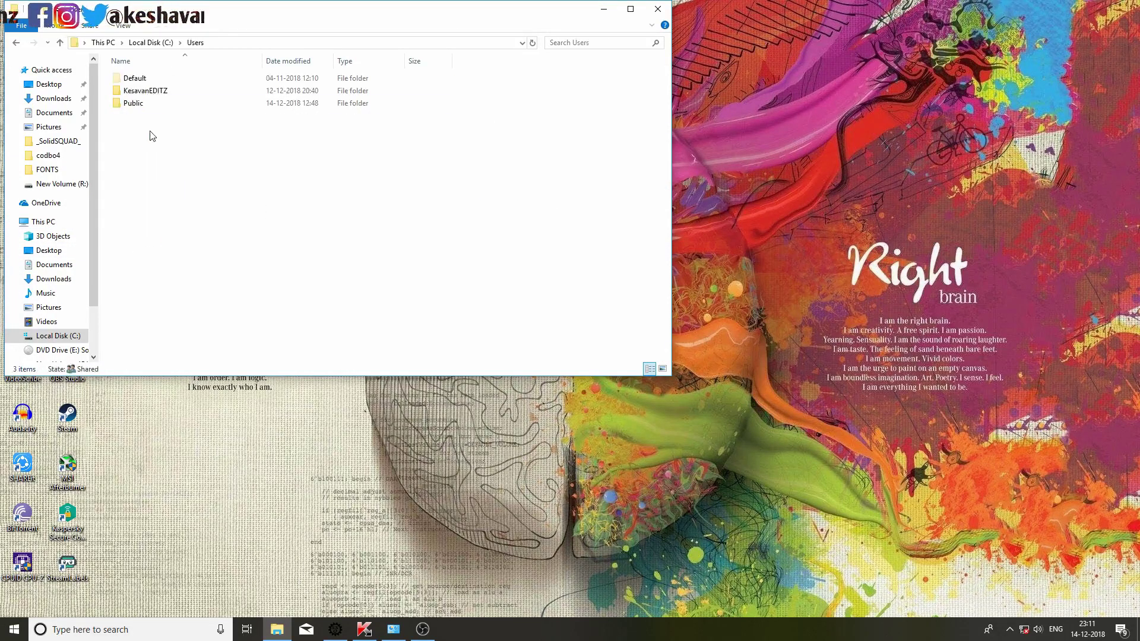
pyautogui.doubleClick(145, 91)
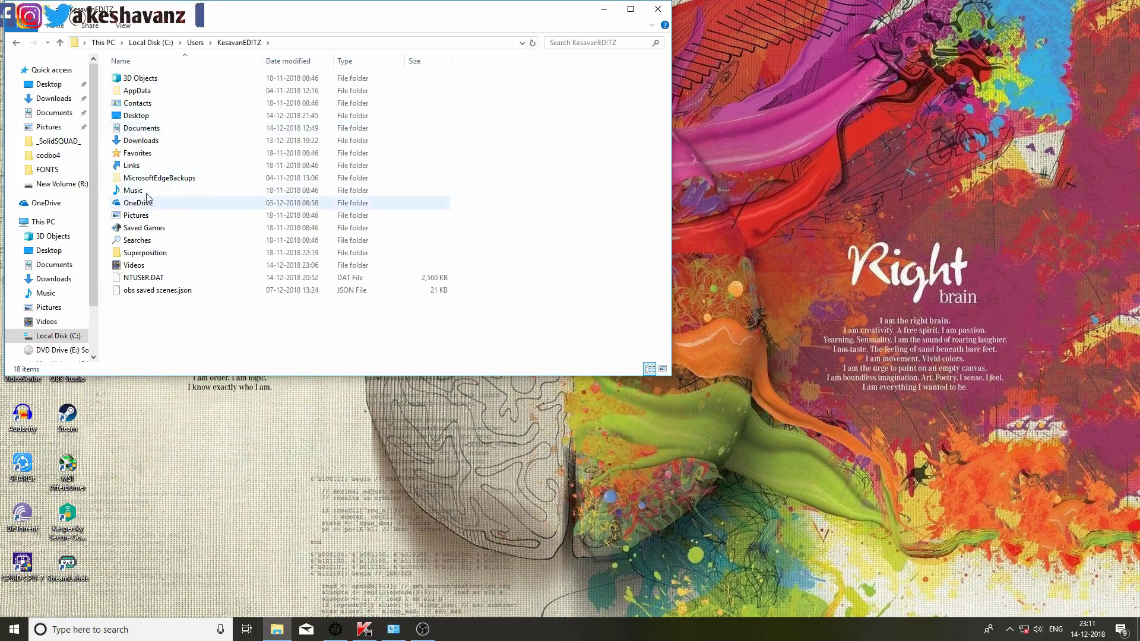
pyautogui.doubleClick(138, 91)
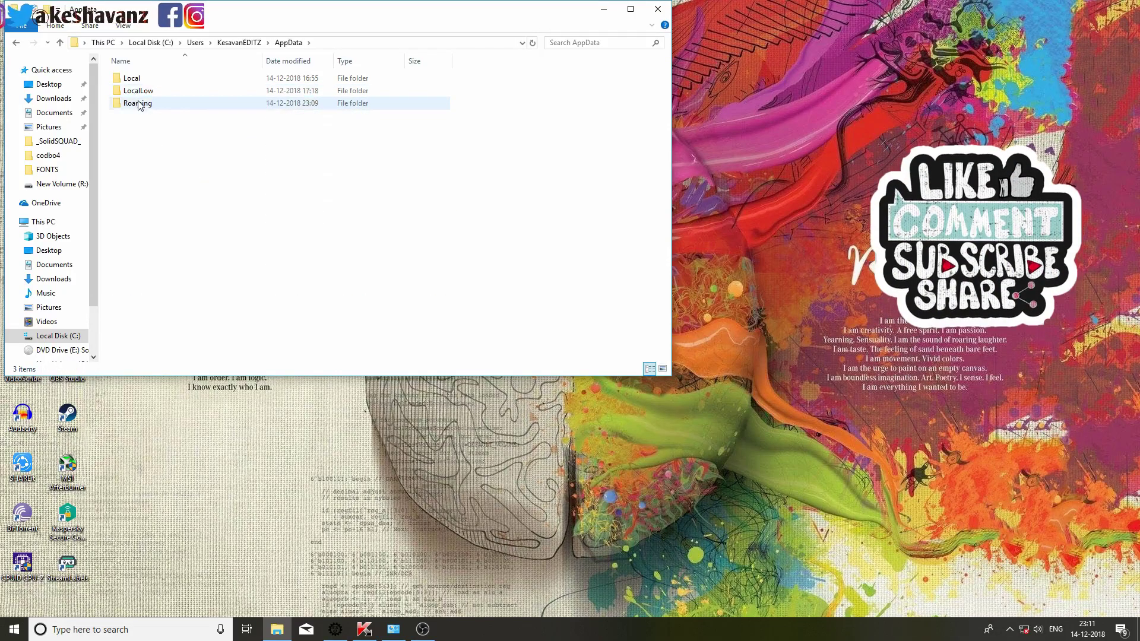
pyautogui.doubleClick(140, 104)
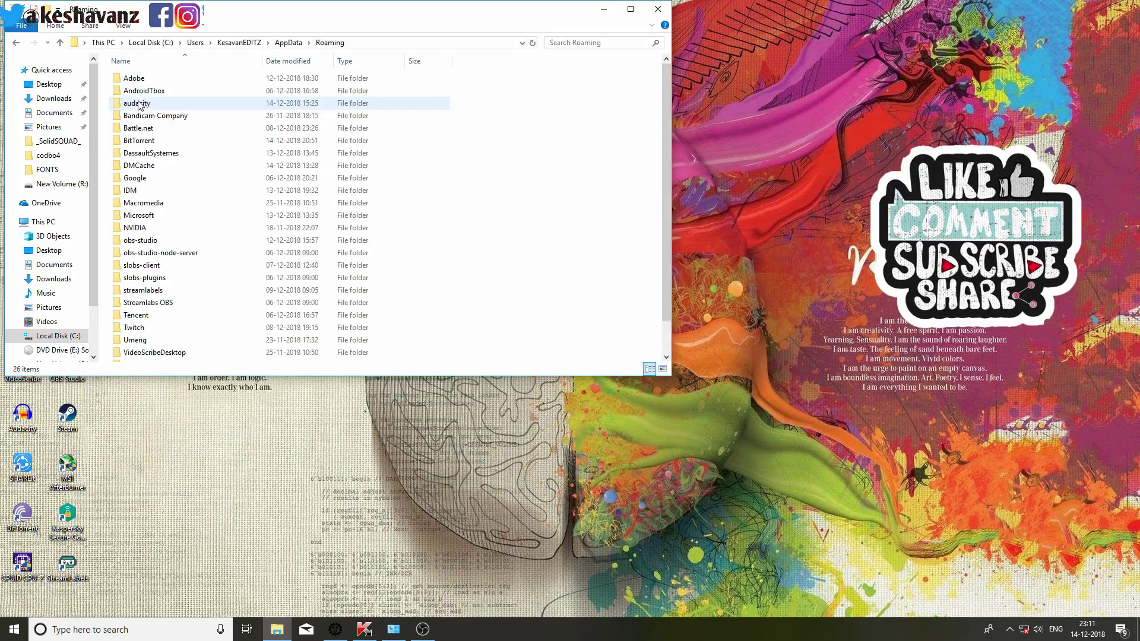
pyautogui.rightClick(136, 156)
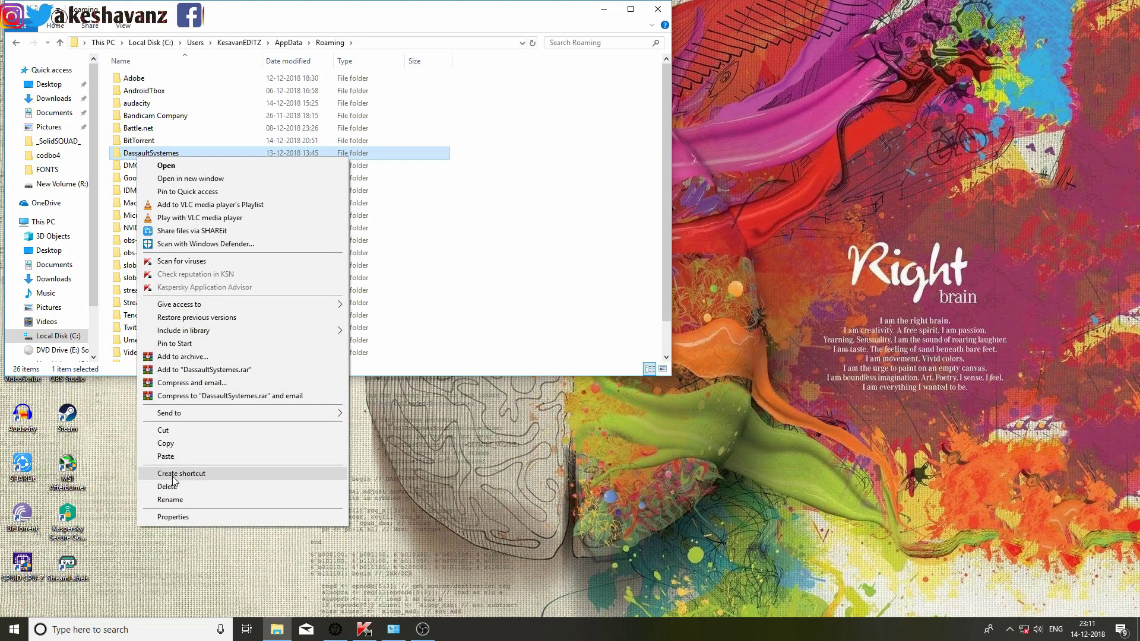
pyautogui.click(168, 486)
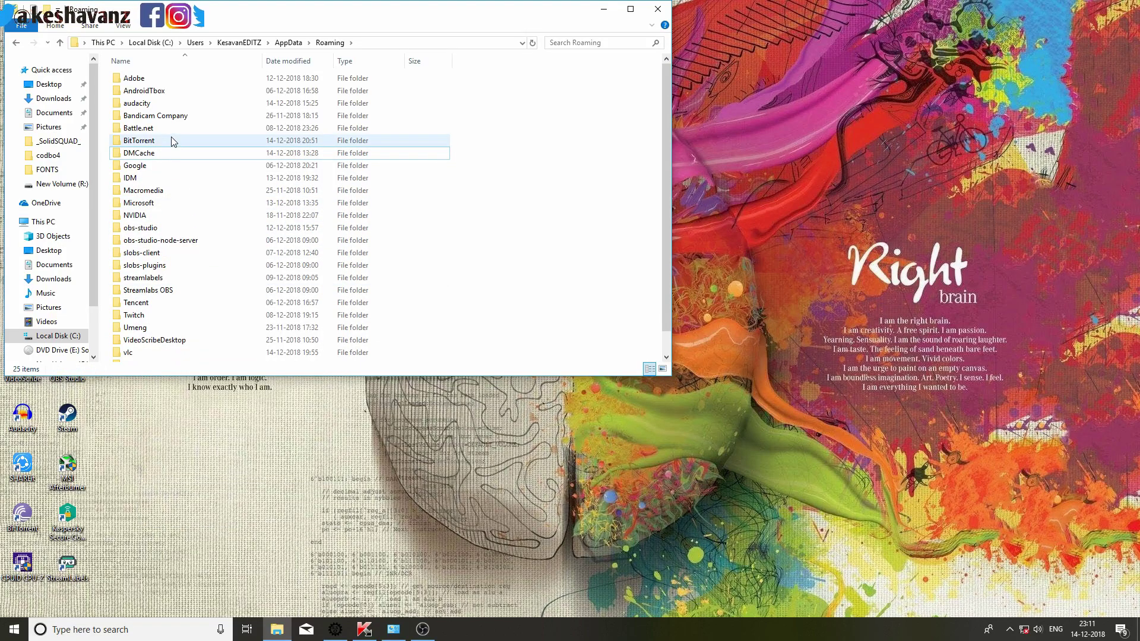
# Close File Explorer and bring Control Panel to the front
pyautogui.scroll(-1, 173, 147)
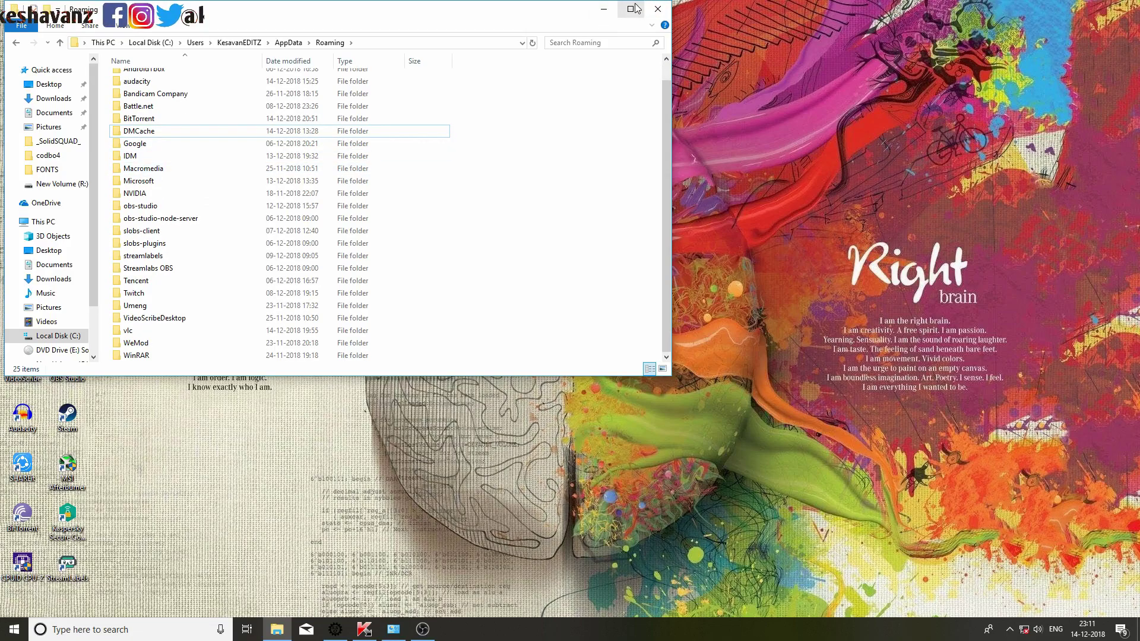
pyautogui.click(657, 9)
pyautogui.click(393, 630)
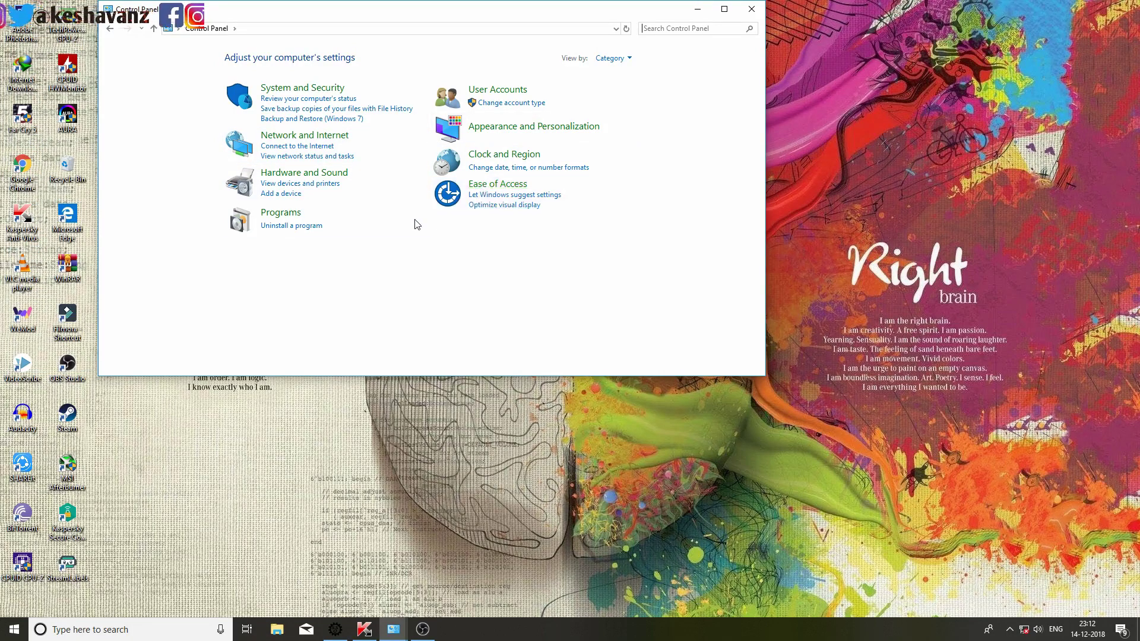
# Go to Programs and open 'Turn Windows features on or off', showing .NET Framework 3.5 off
pyautogui.click(280, 213)
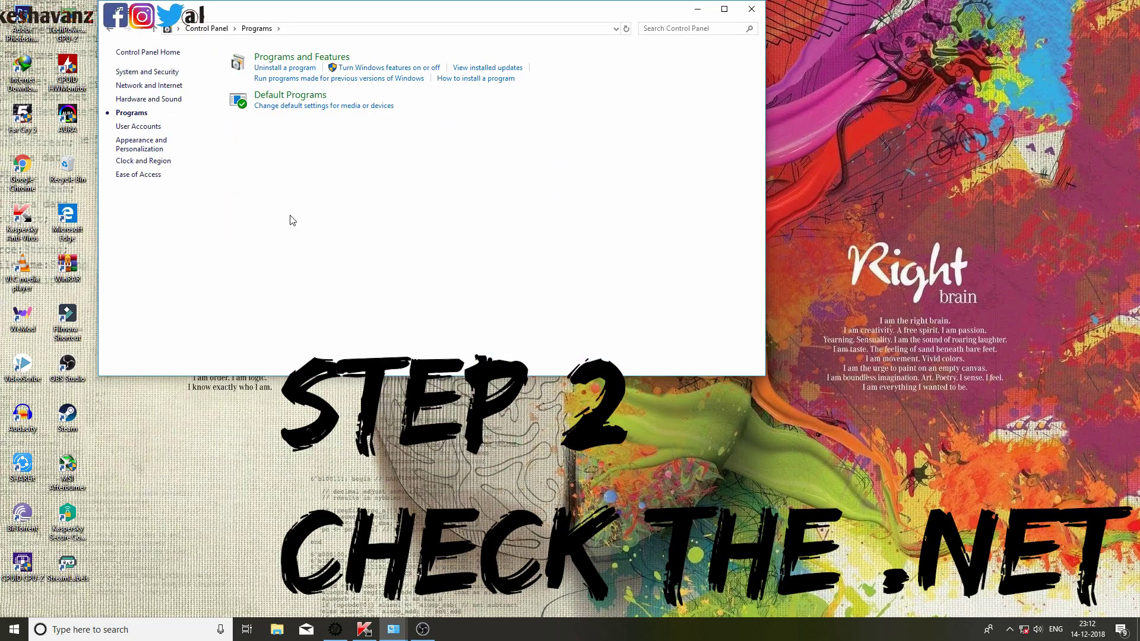
pyautogui.click(371, 68)
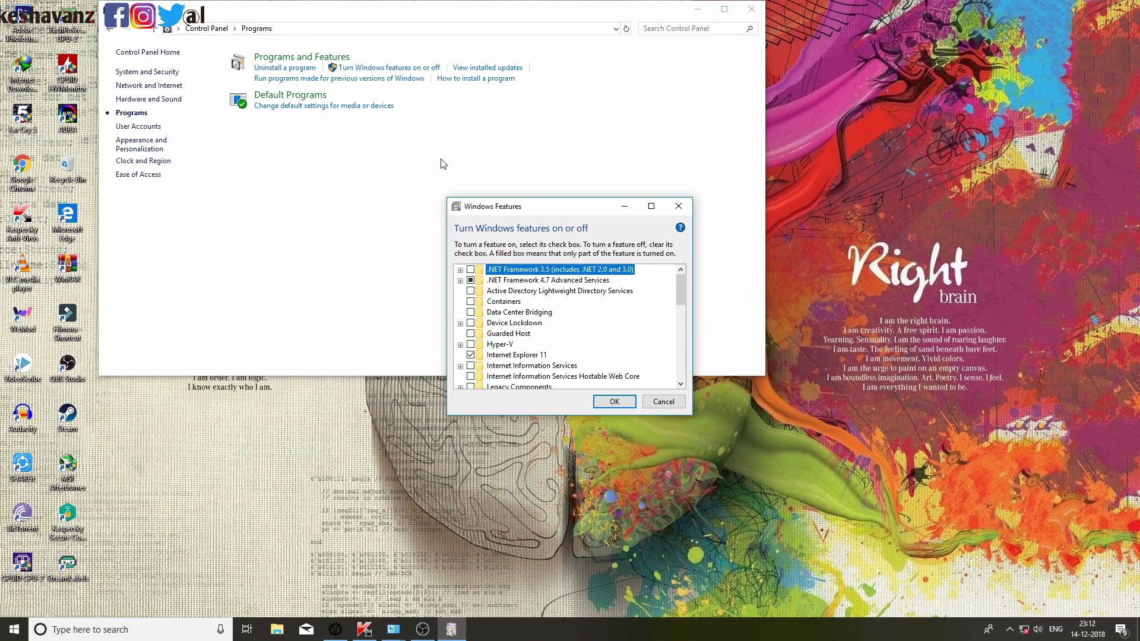
# Tick .NET Framework 3.5, apply via Windows Update download, and close the 0x8024402C failure
pyautogui.click(471, 271)
pyautogui.click(460, 270)
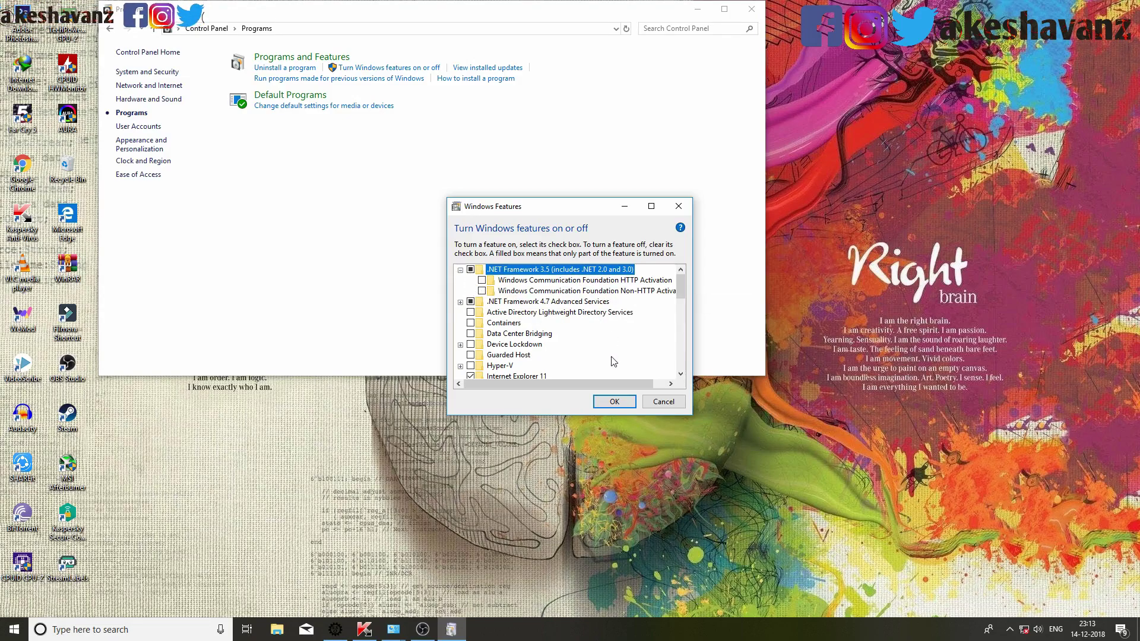
pyautogui.click(615, 402)
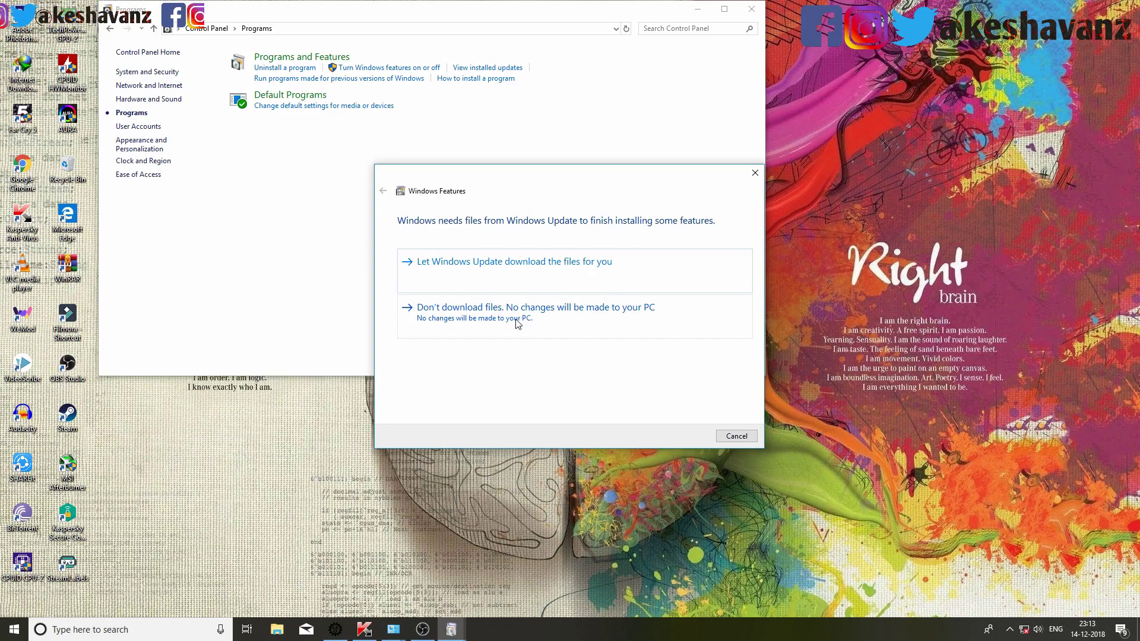
pyautogui.click(494, 273)
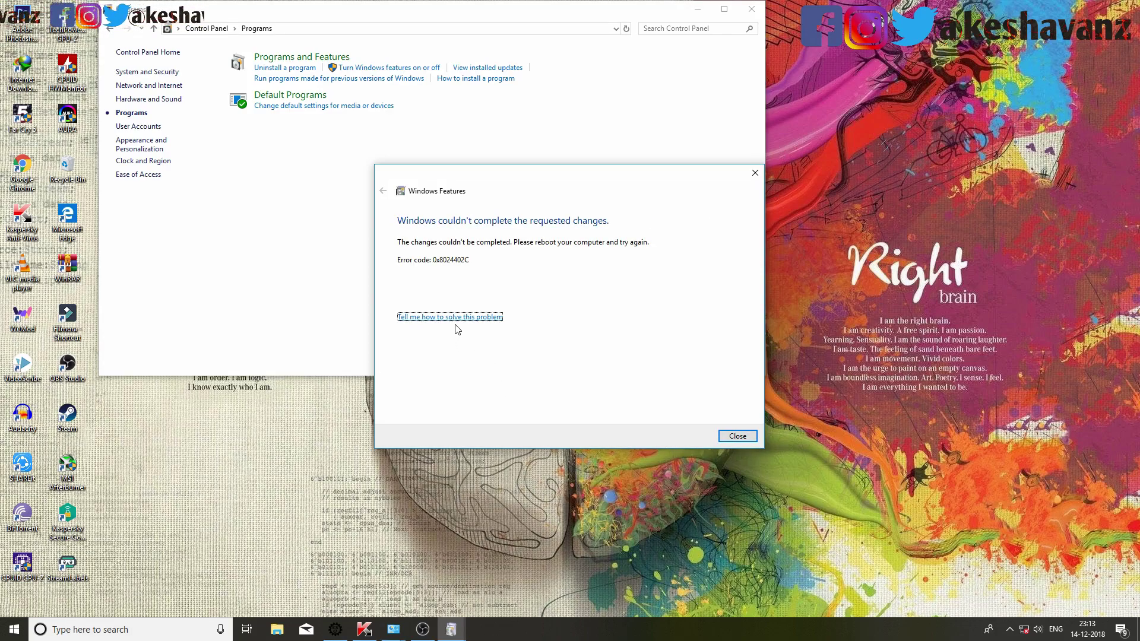
pyautogui.click(733, 438)
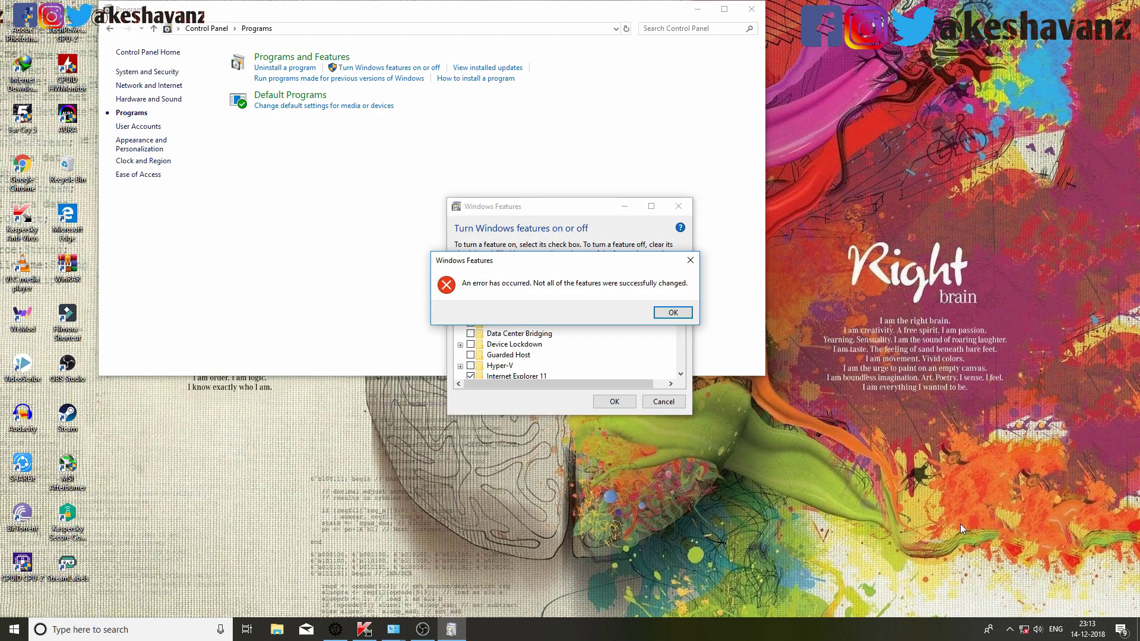
# Dismiss the features error and enable the Ethernet adapter from Change adapter options
pyautogui.click(669, 310)
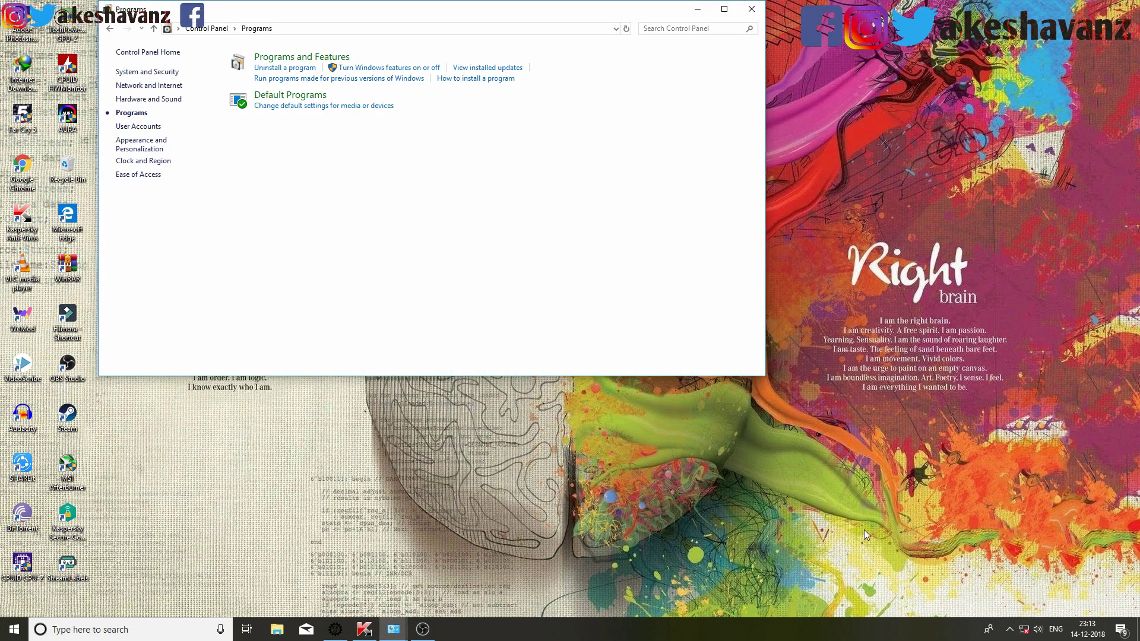
pyautogui.rightClick(1023, 630)
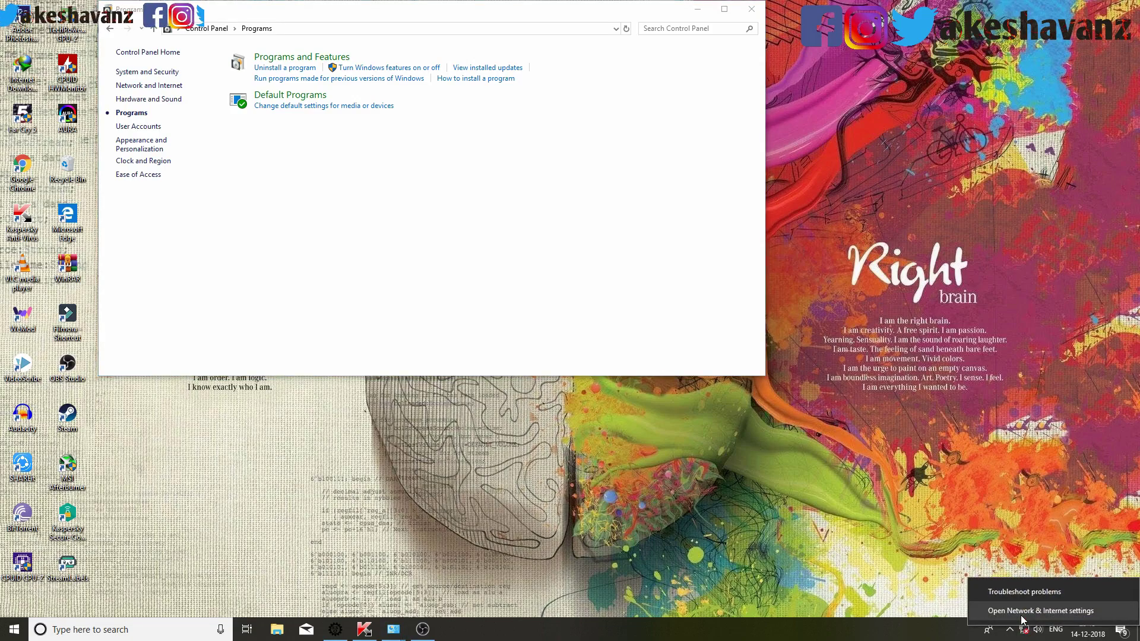
pyautogui.click(1030, 610)
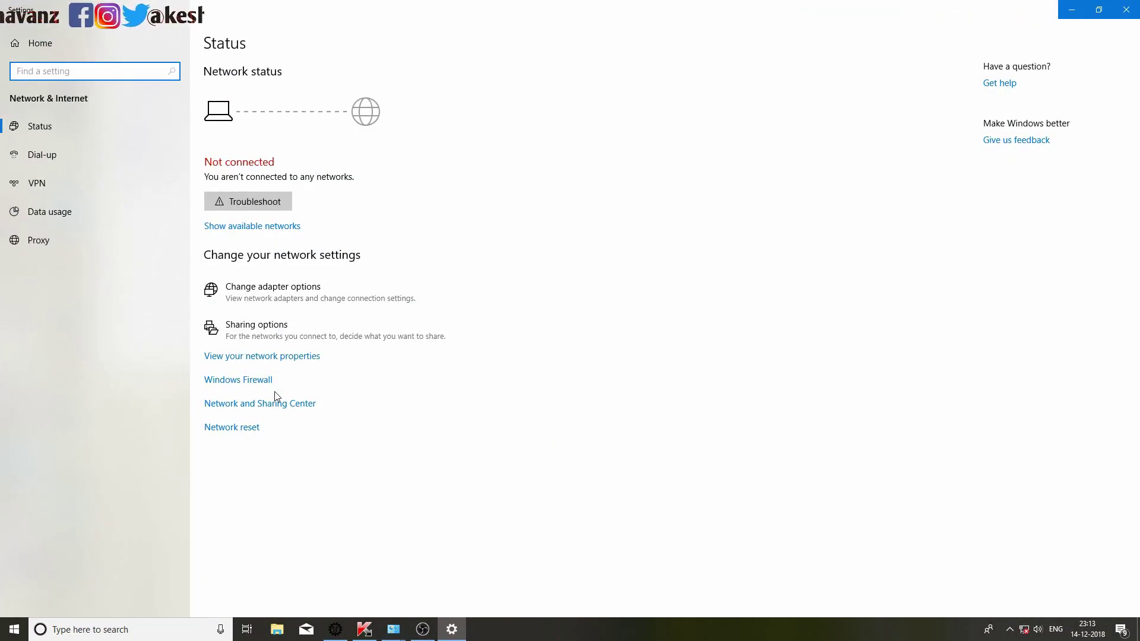
pyautogui.click(259, 295)
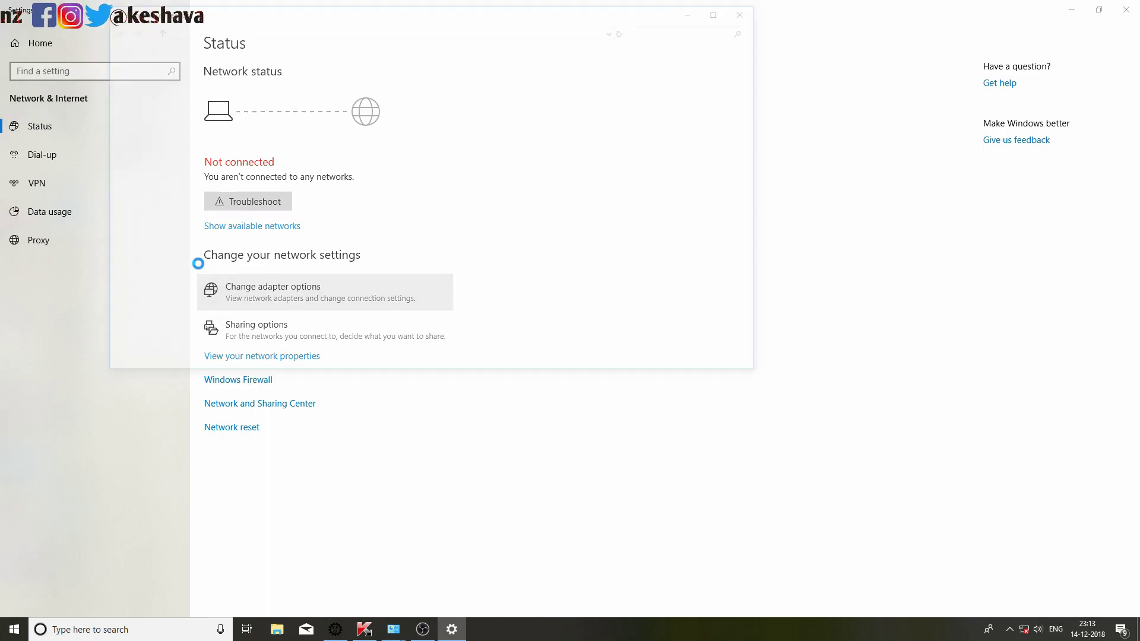
pyautogui.rightClick(199, 73)
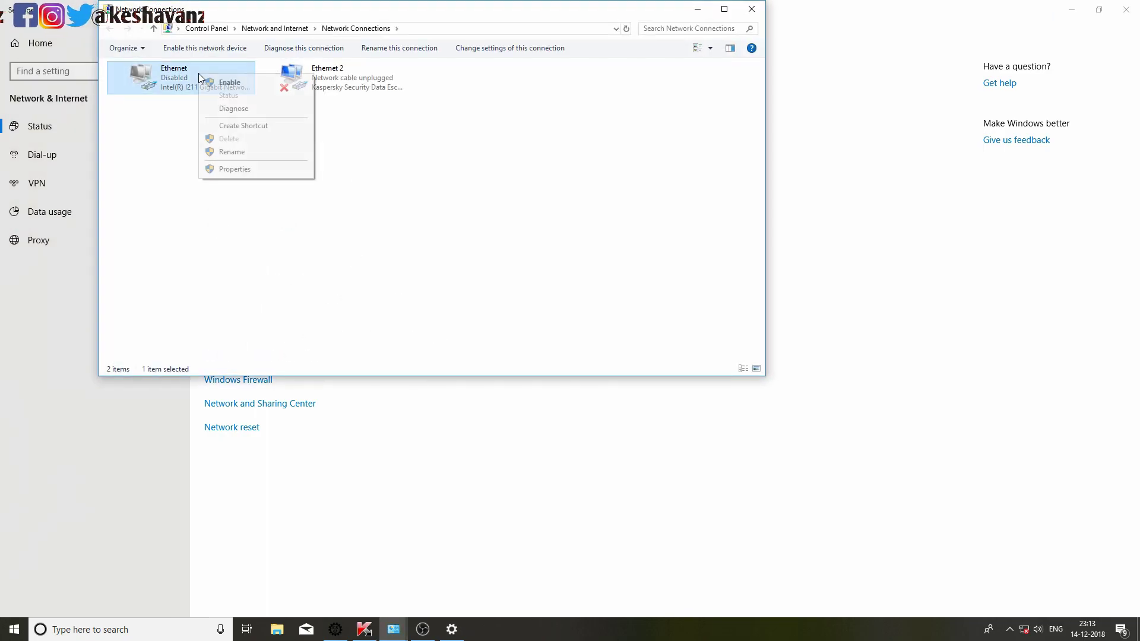
pyautogui.click(231, 83)
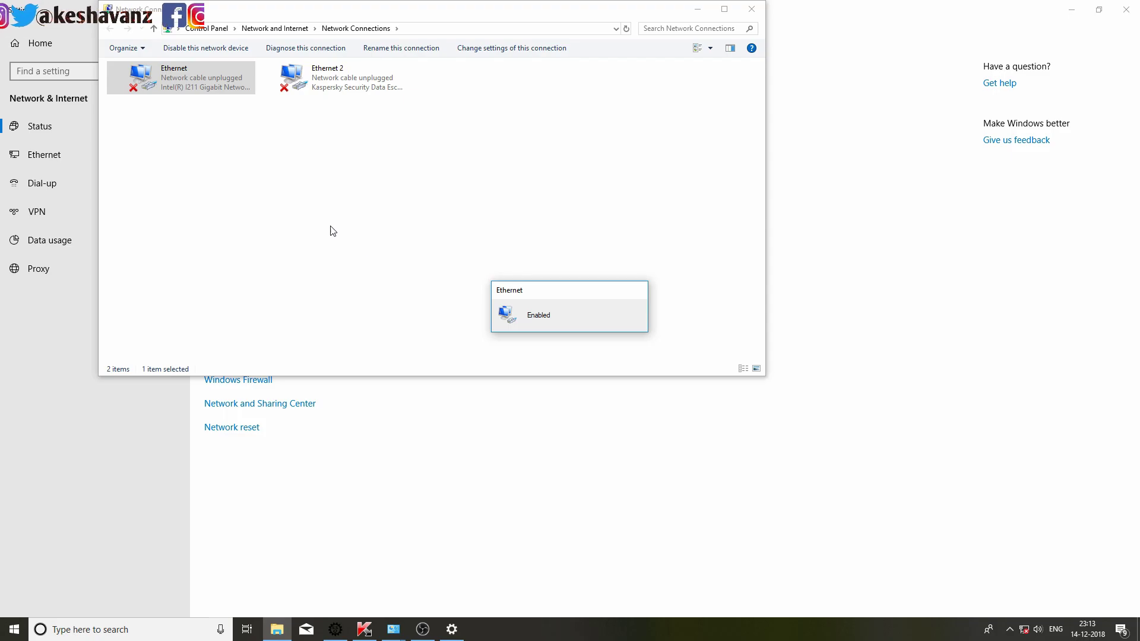
pyautogui.click(697, 9)
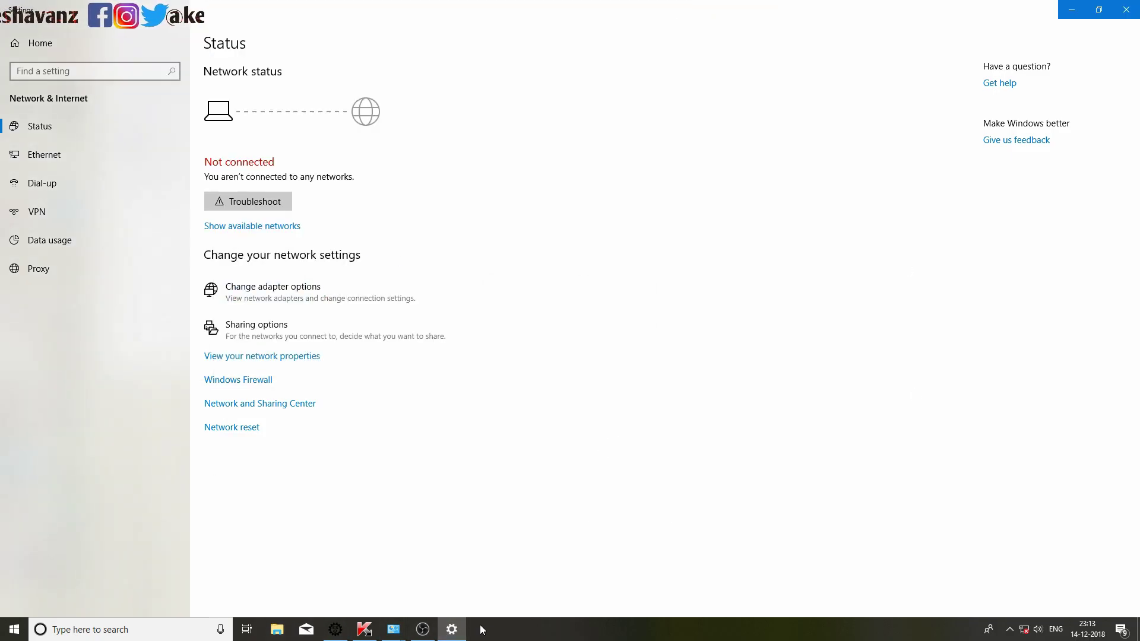
# Restore the Programs window, reopen Windows Features, tick .NET Framework 3.5 and apply
pyautogui.click(390, 632)
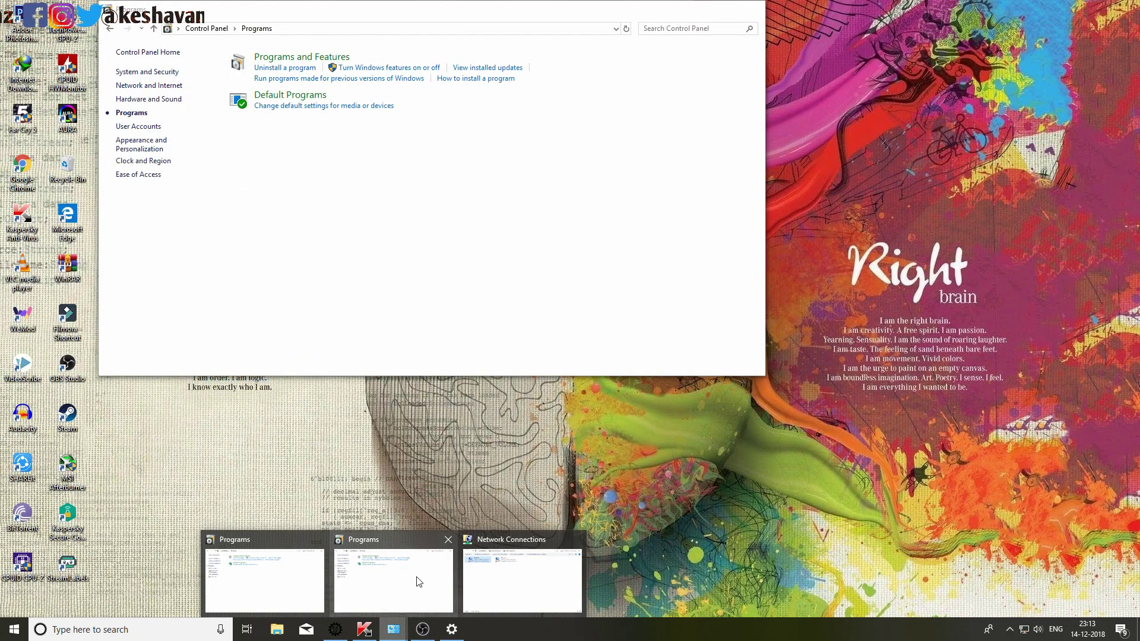
pyautogui.click(419, 581)
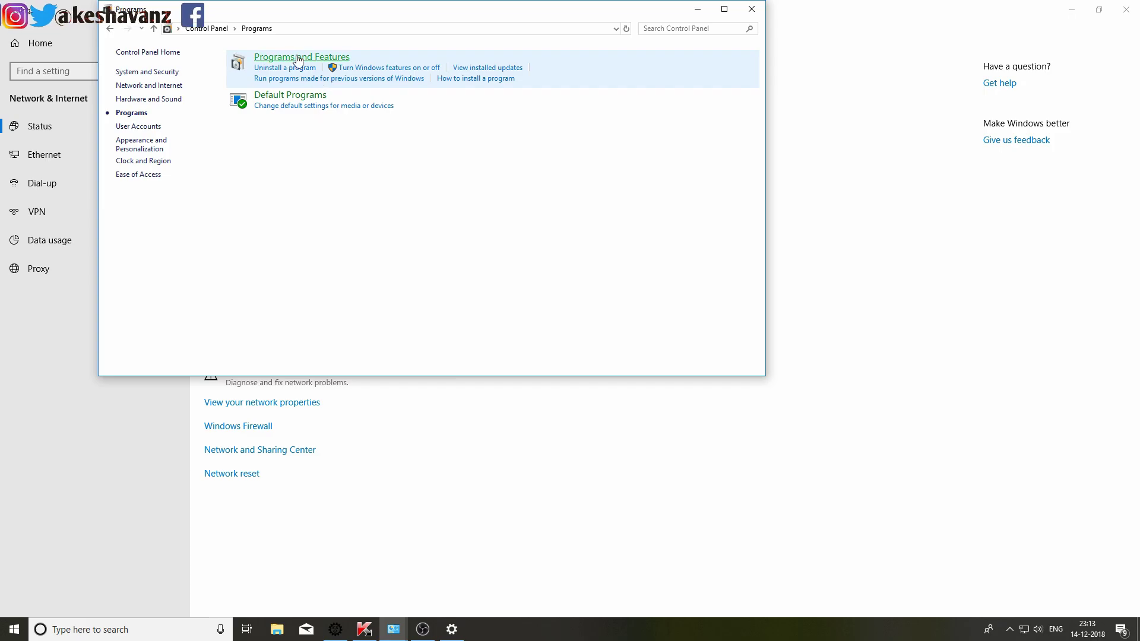
pyautogui.click(394, 68)
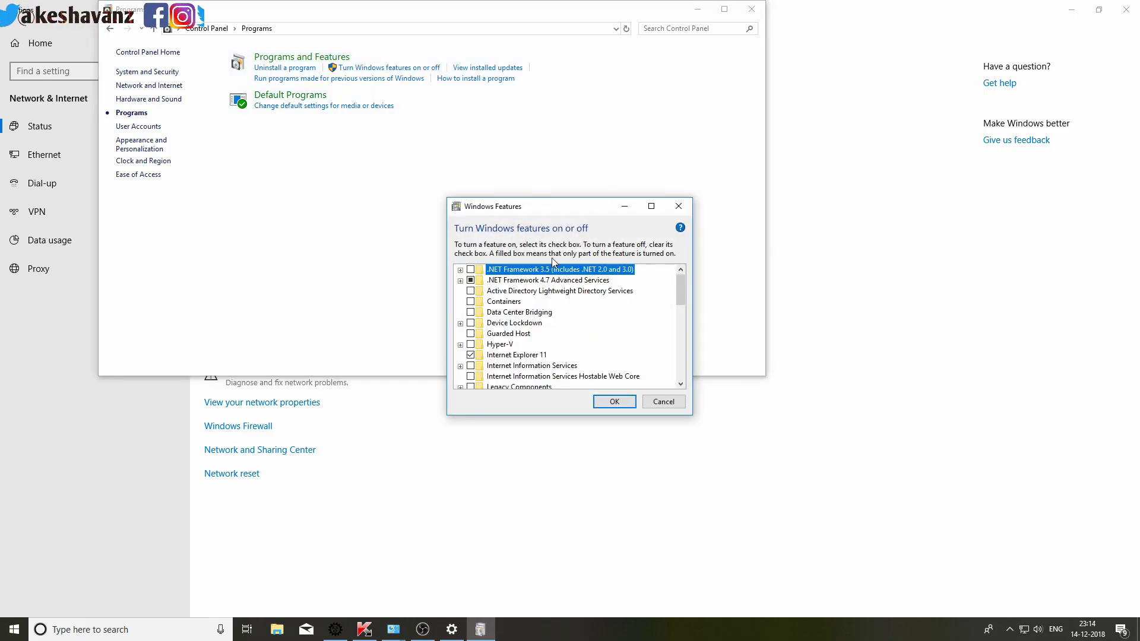
pyautogui.click(472, 271)
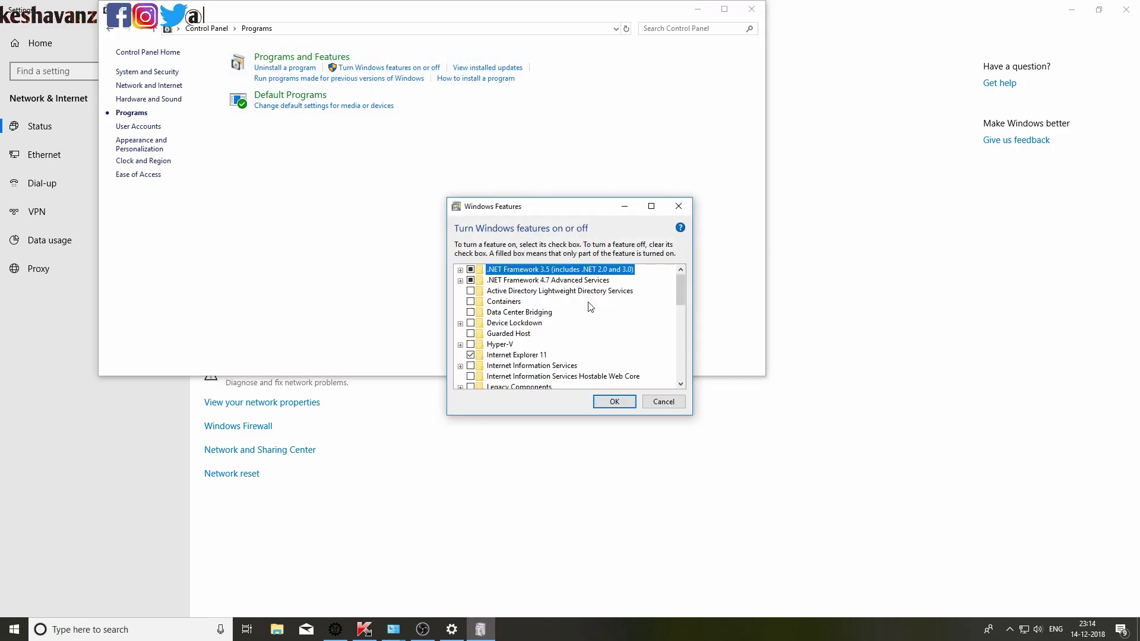
pyautogui.click(612, 402)
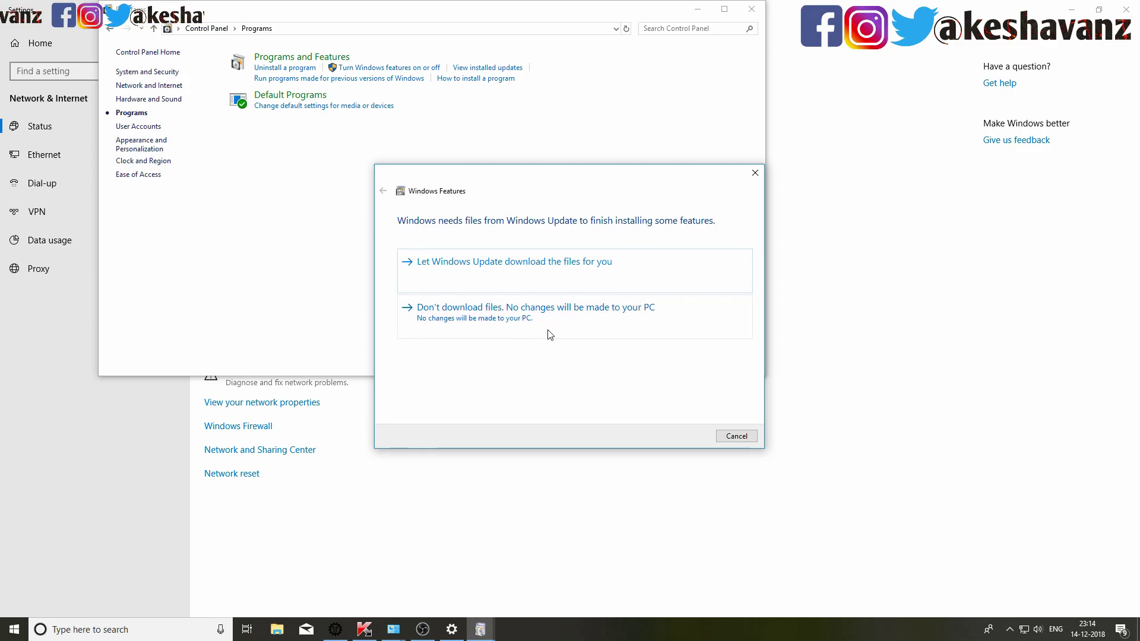
# Let Windows Update download the .NET Framework 3.5 files, then close the completion message
pyautogui.click(517, 276)
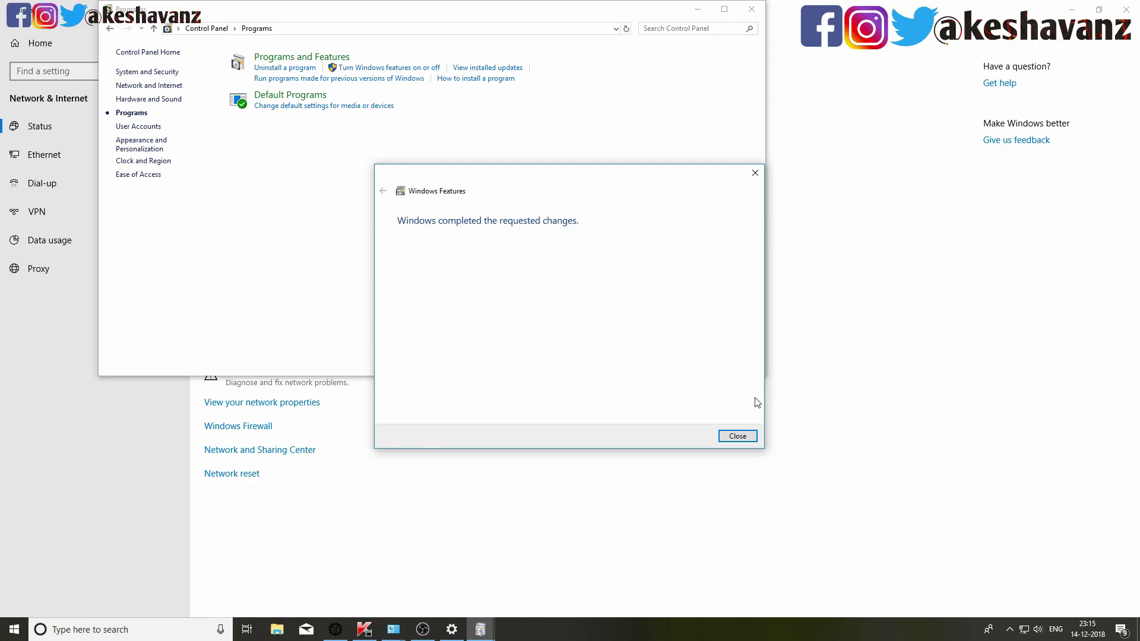
pyautogui.click(751, 440)
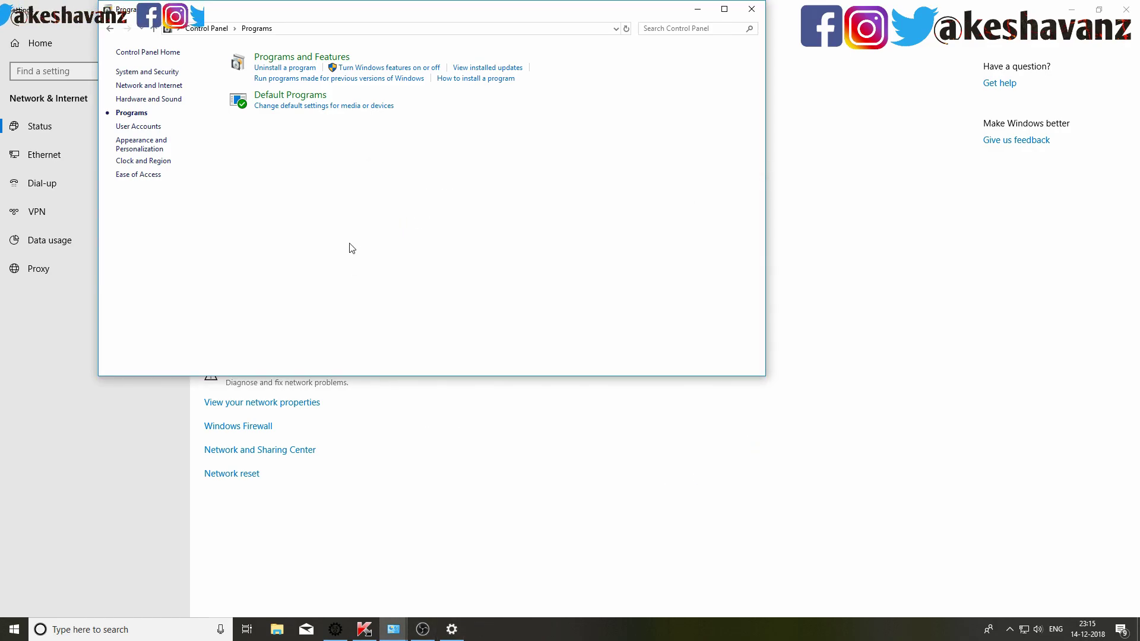
# Recheck that .NET Framework 3.5 is on in Windows Features, confirm with OK, and close Programs
pyautogui.moveTo(587, 13); pyautogui.dragTo(740, 143)
pyautogui.click(544, 198)
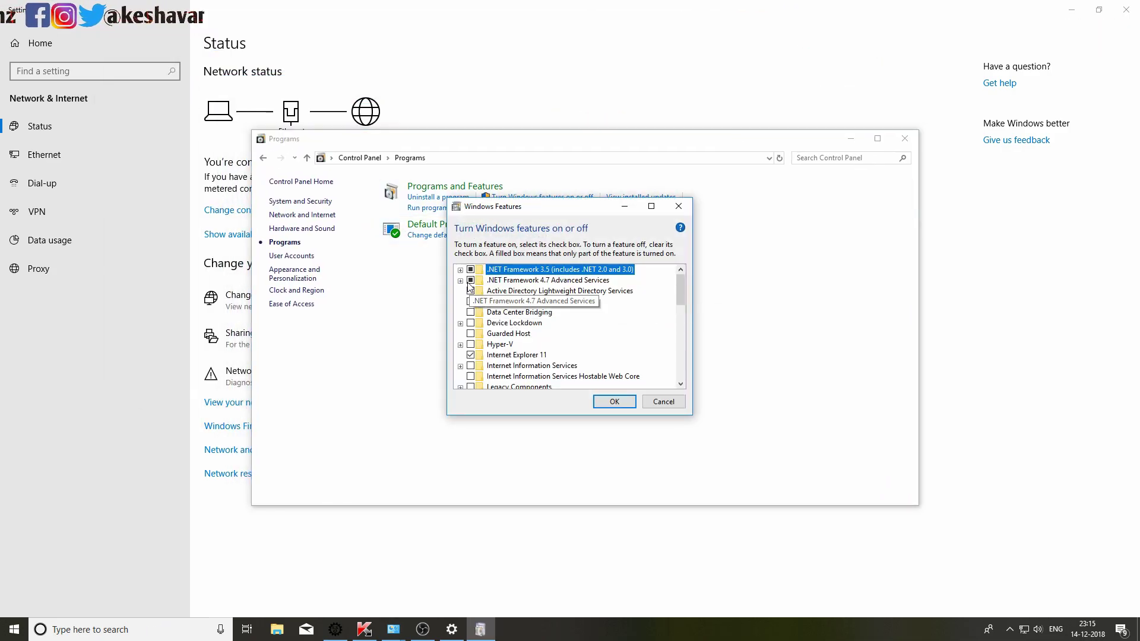
pyautogui.click(615, 402)
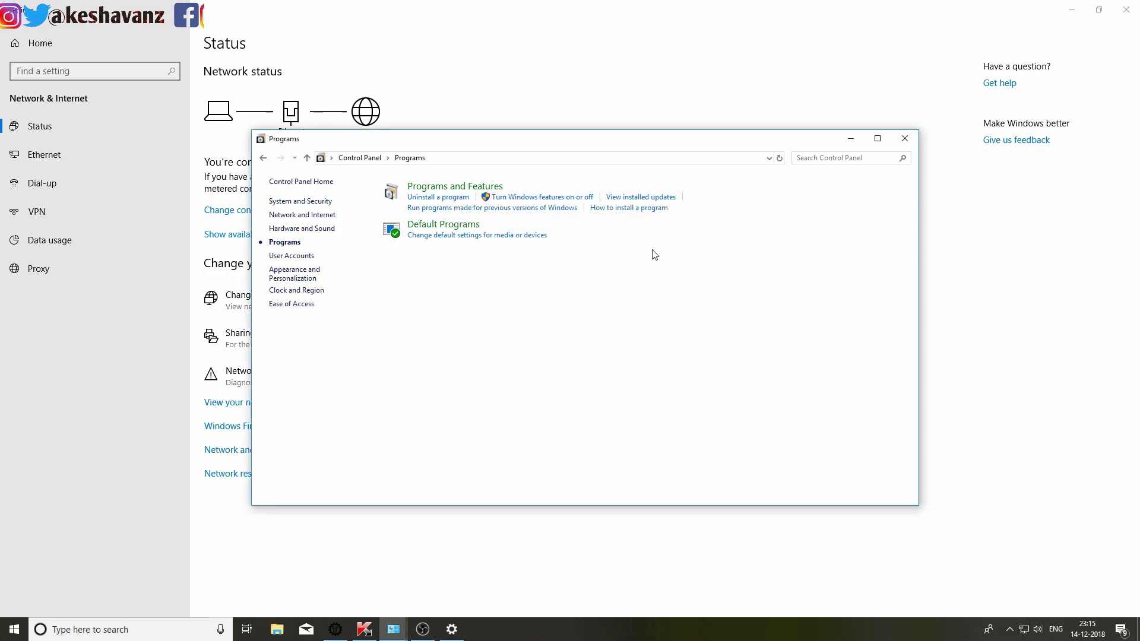
pyautogui.click(564, 199)
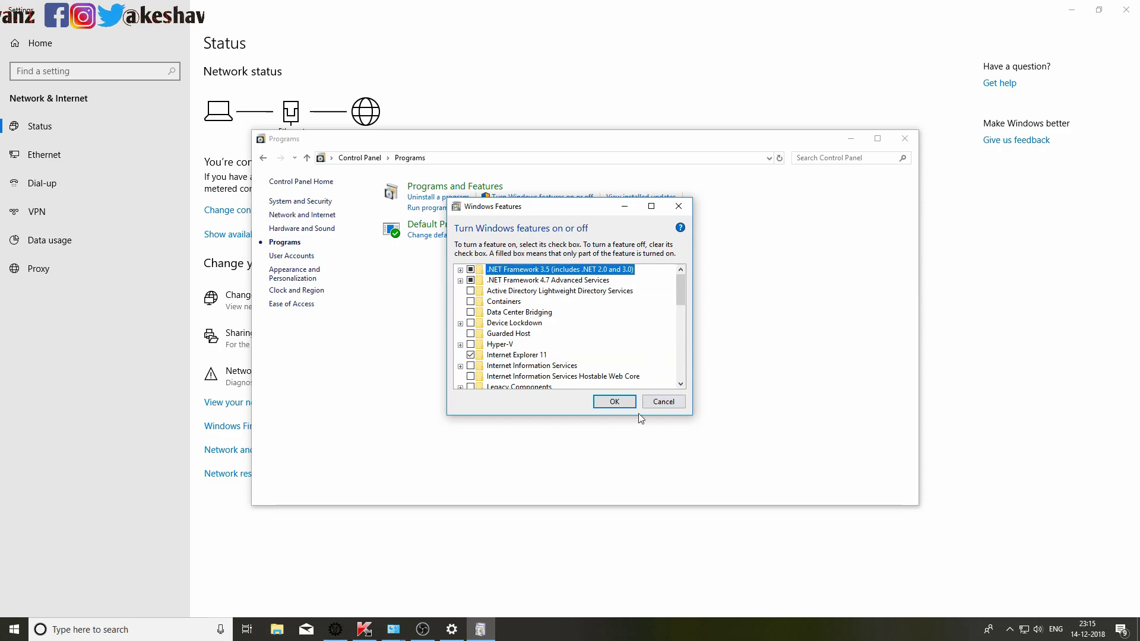
pyautogui.click(614, 402)
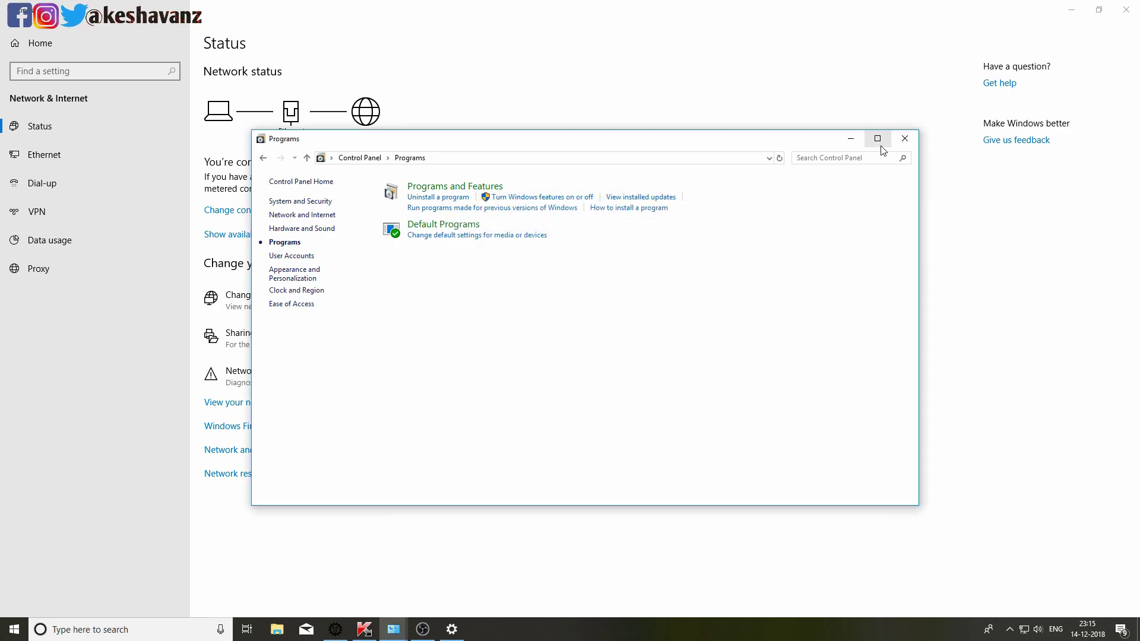
pyautogui.click(904, 139)
# Close the Settings window and refresh the desktop
pyautogui.click(1126, 9)
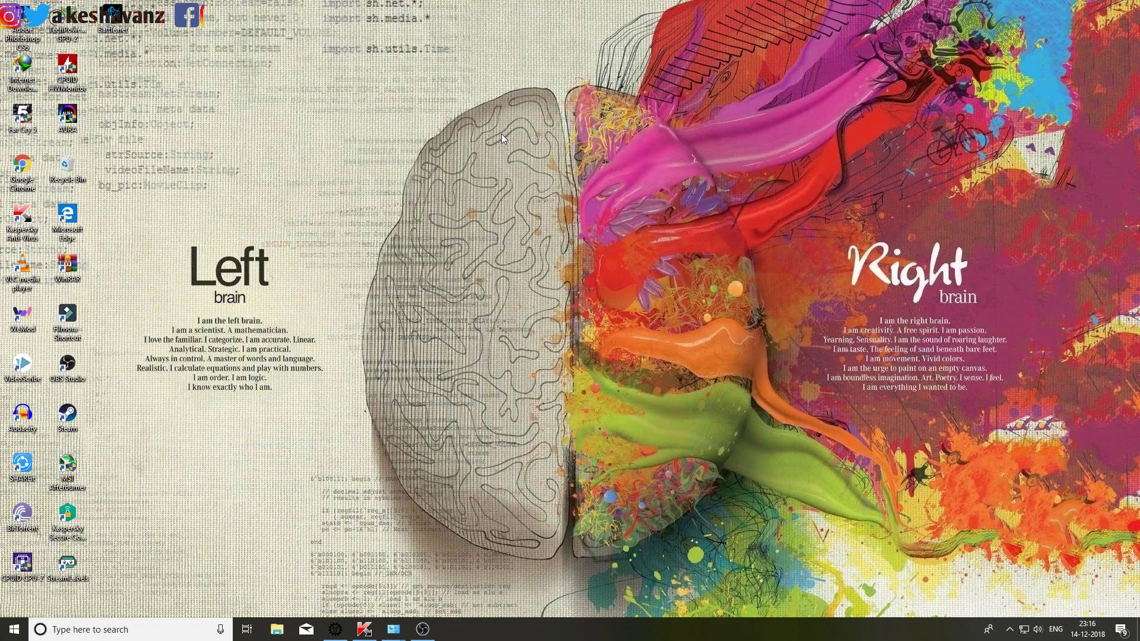
pyautogui.moveTo(340, 129); pyautogui.dragTo(750, 425)
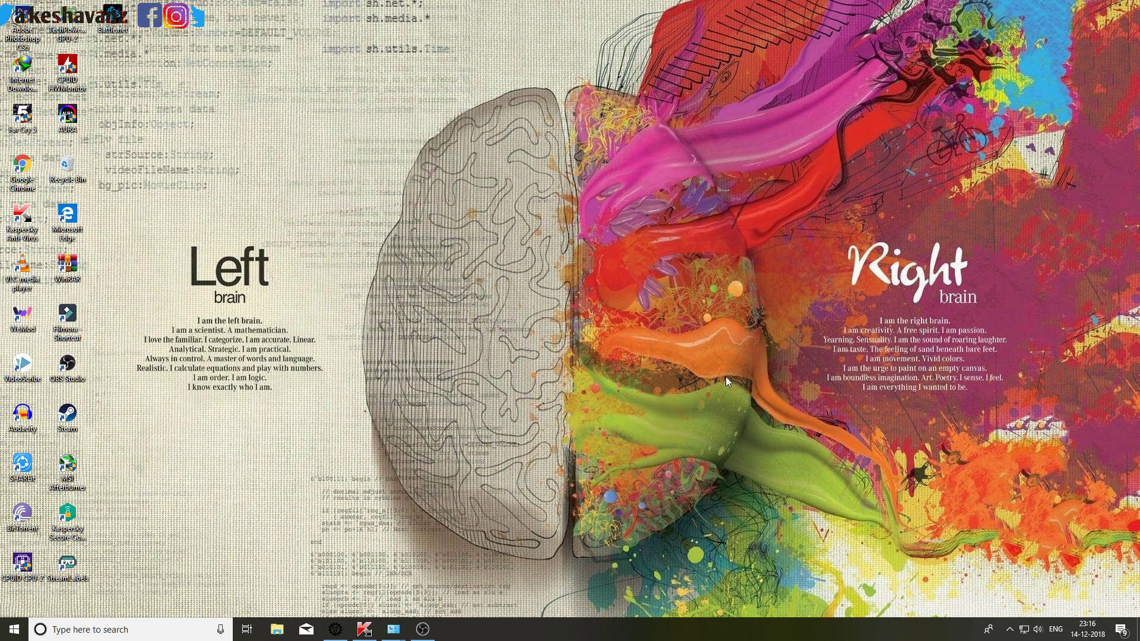
pyautogui.rightClick(633, 187)
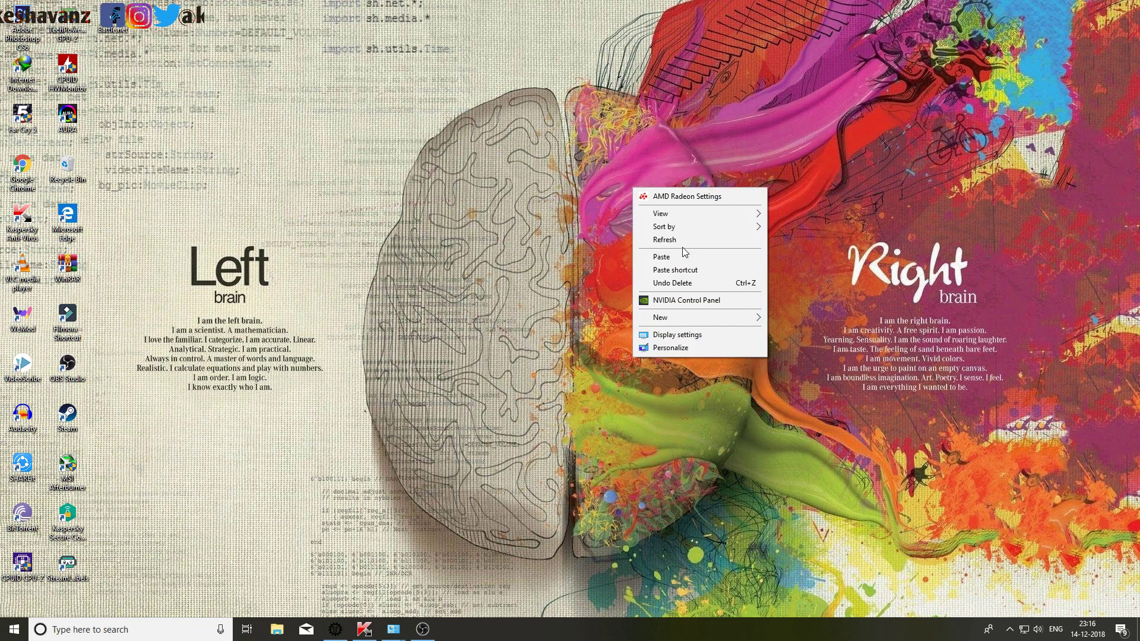
pyautogui.click(677, 239)
# Refresh the desktop again and restore the Kaspersky antivirus settings window
pyautogui.rightClick(649, 192)
pyautogui.click(689, 243)
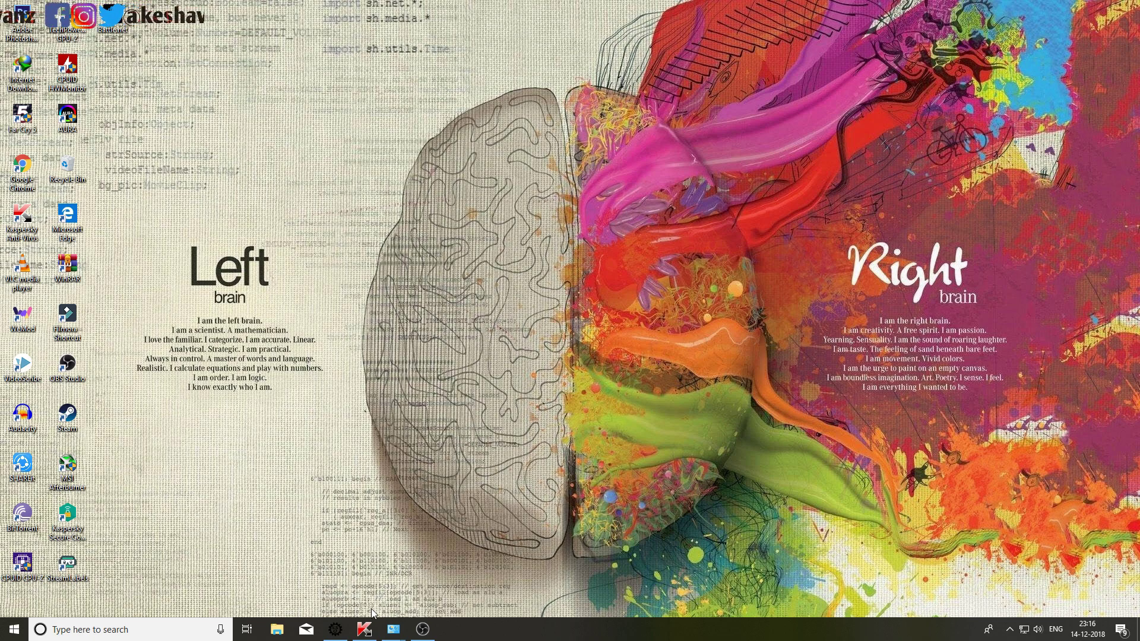
pyautogui.click(364, 628)
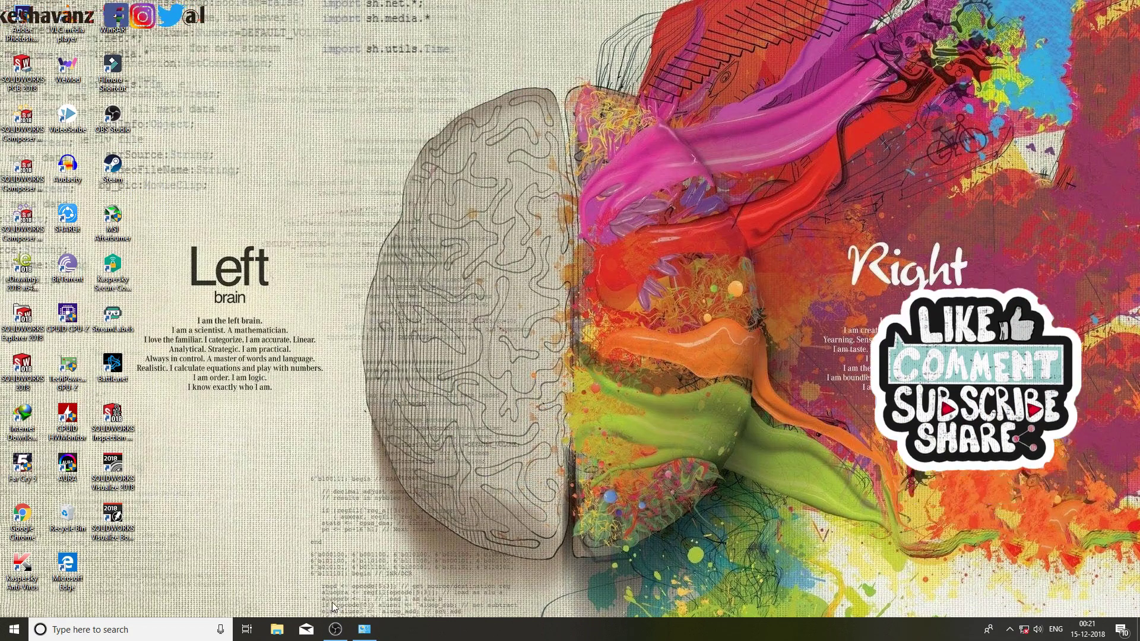
# Open SOLIDWORKS 2018 from its desktop shortcut and accept the license agreement
pyautogui.rightClick(24, 365)
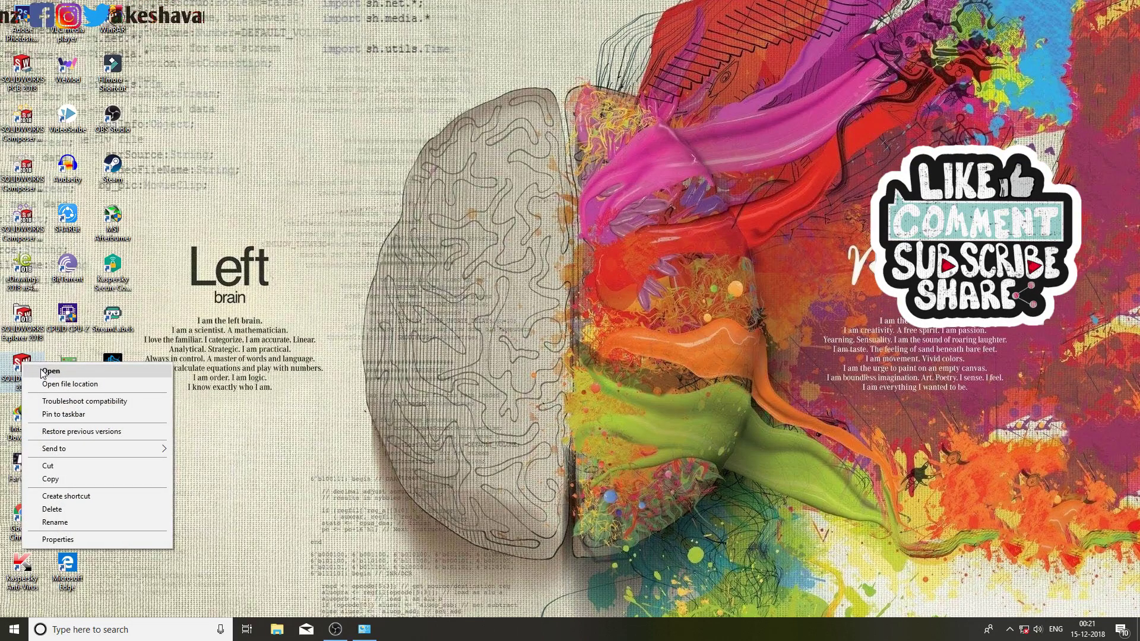
pyautogui.click(50, 371)
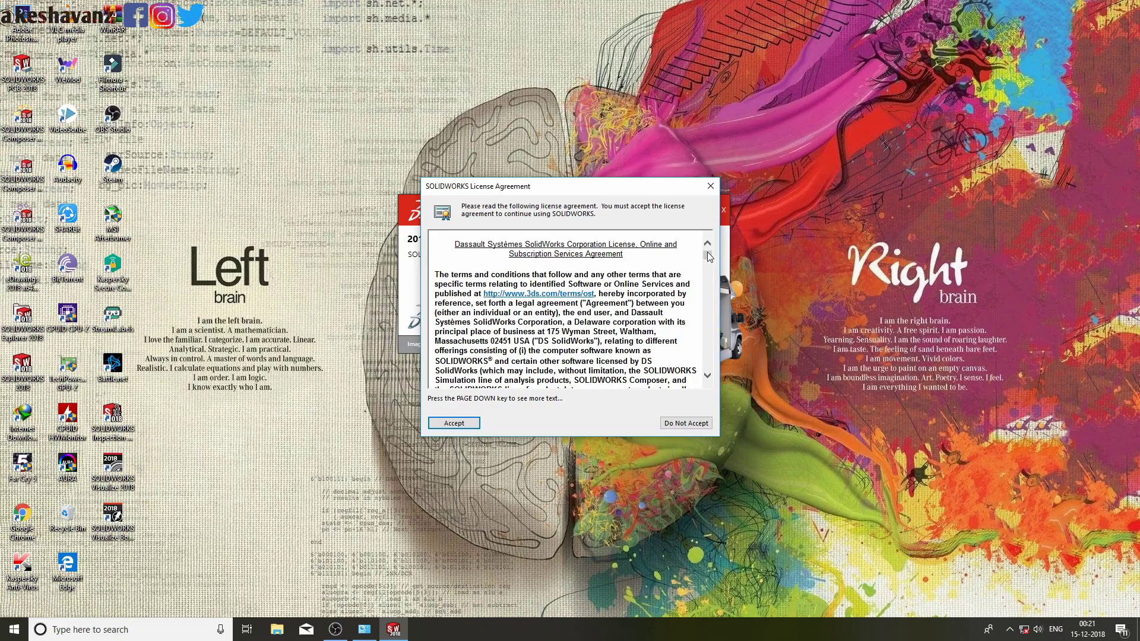
pyautogui.moveTo(708, 257); pyautogui.dragTo(713, 407)
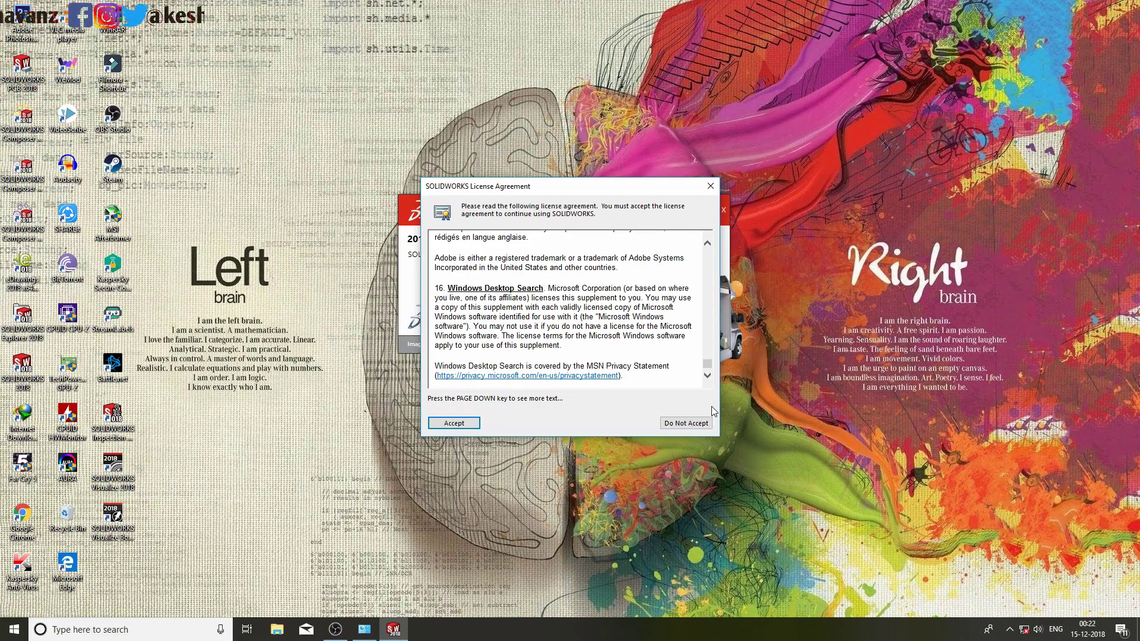
pyautogui.click(455, 423)
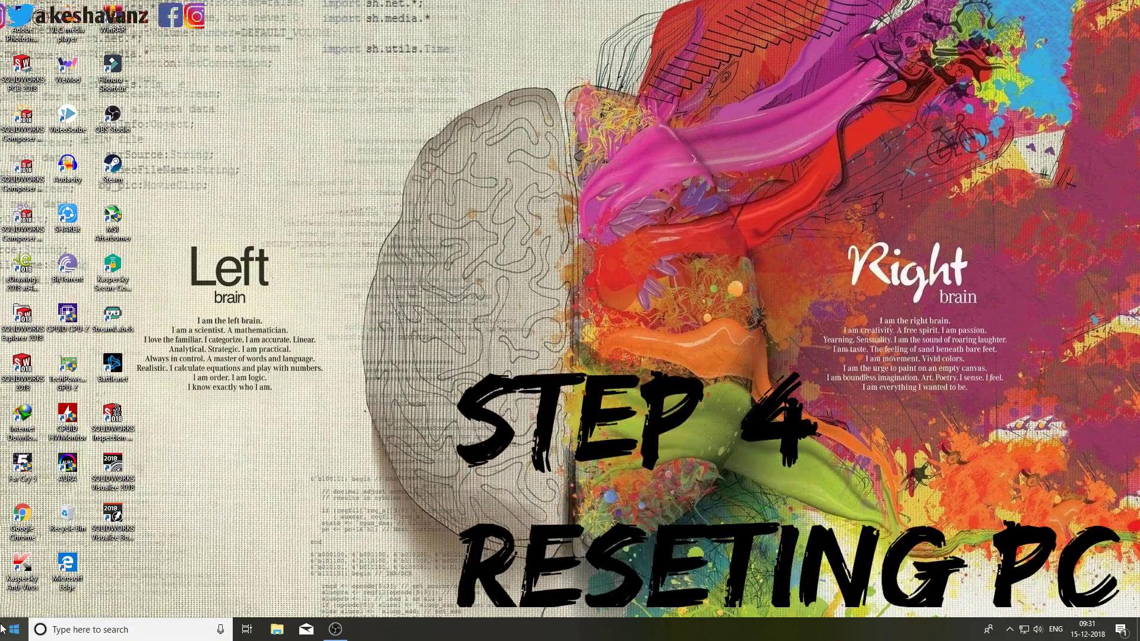
# Go to the Recovery page under Update & Security in Windows Settings
pyautogui.click(14, 629)
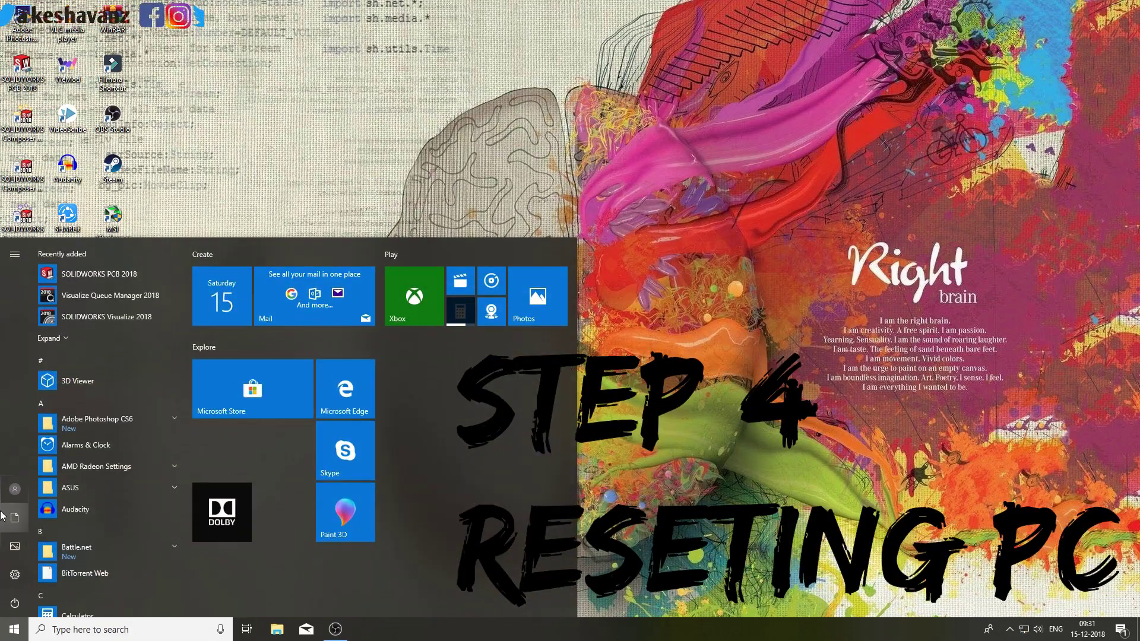
pyautogui.click(14, 574)
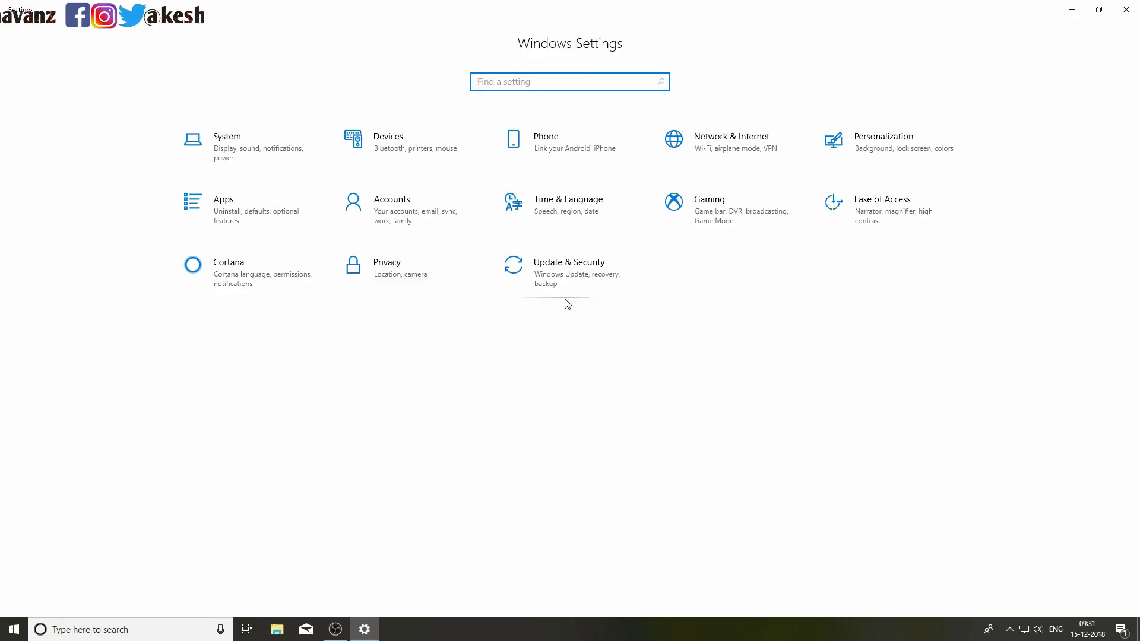
pyautogui.click(590, 272)
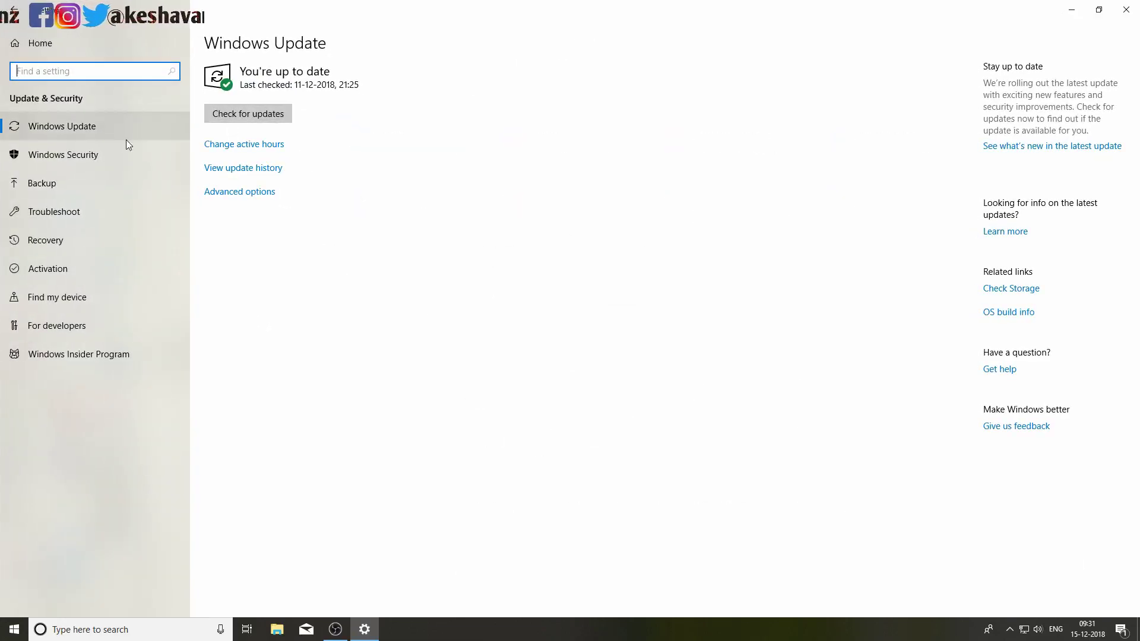
pyautogui.click(40, 243)
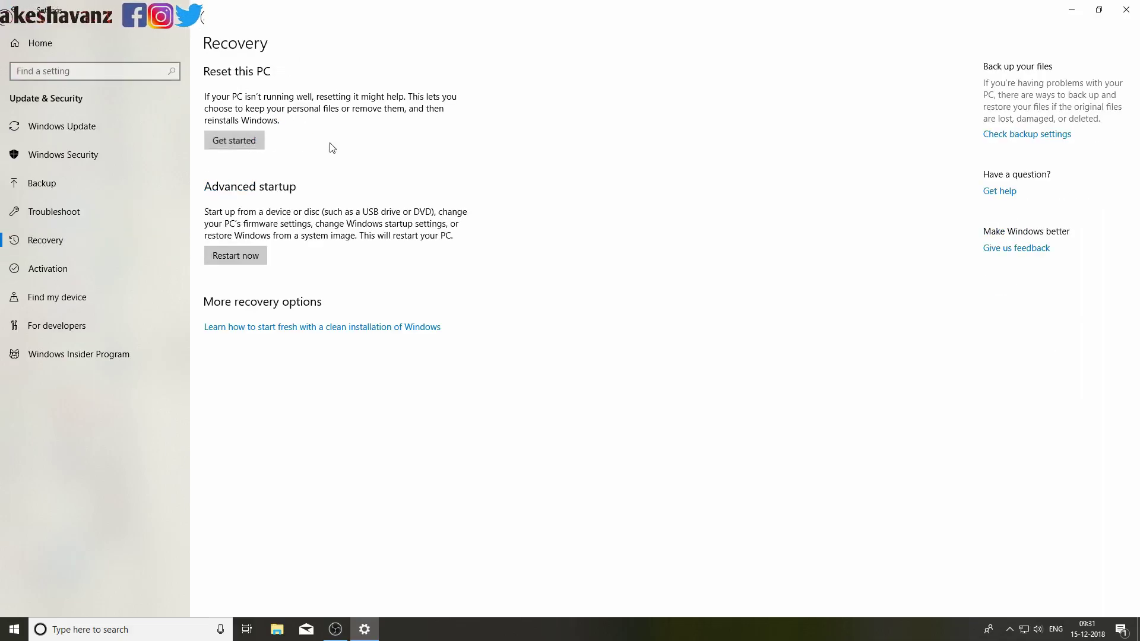
# Start Reset this PC with Remove everything, cancel it, and close Settings
pyautogui.click(453, 305)
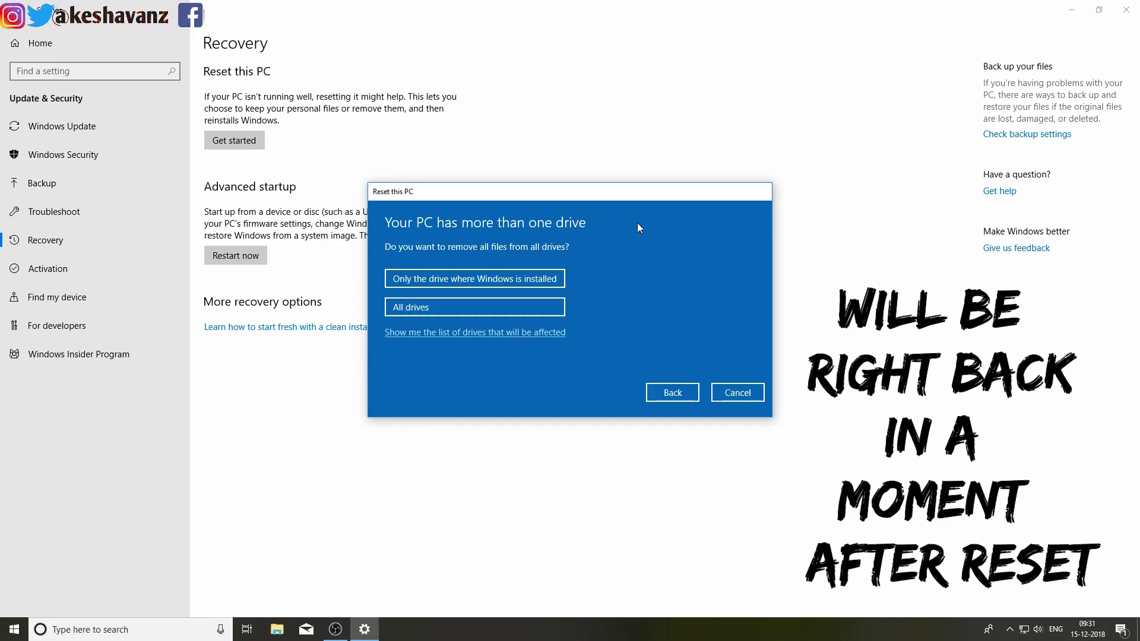
pyautogui.click(737, 393)
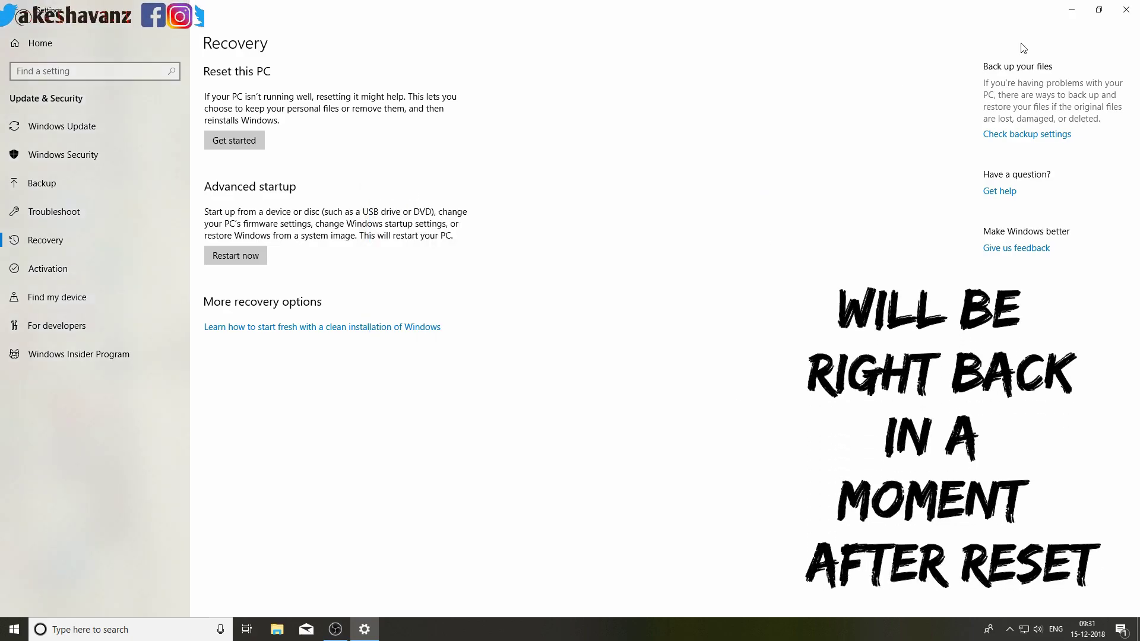
pyautogui.click(1135, 7)
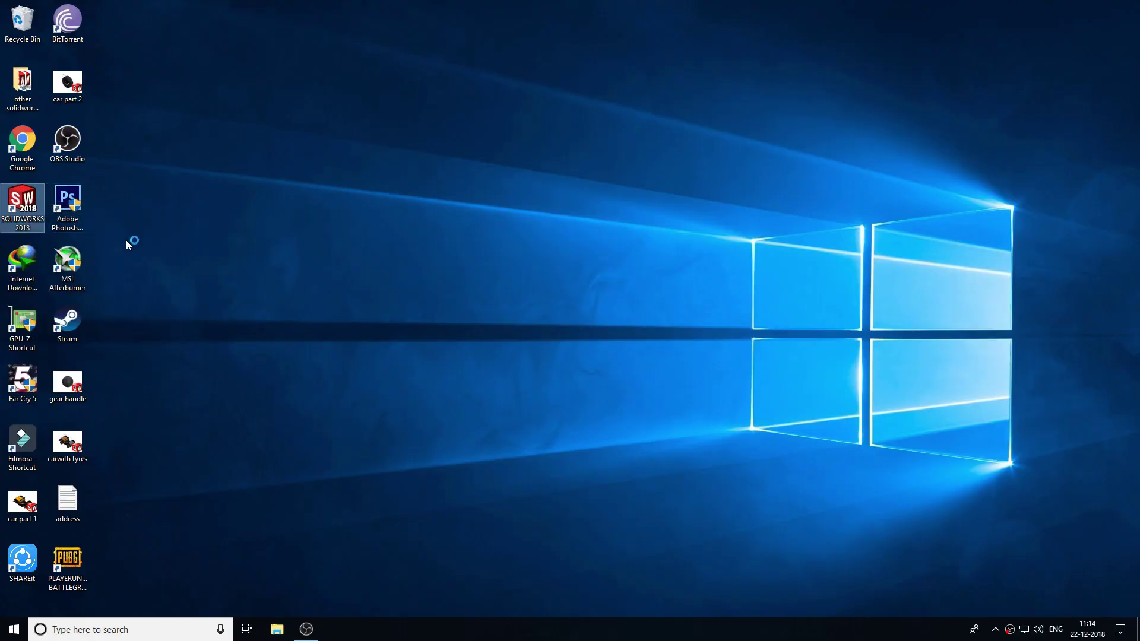
# Launch SOLIDWORKS 2018 and decline the Customer Experience Improvement Program with No, Thank You
pyautogui.doubleClick(29, 211)
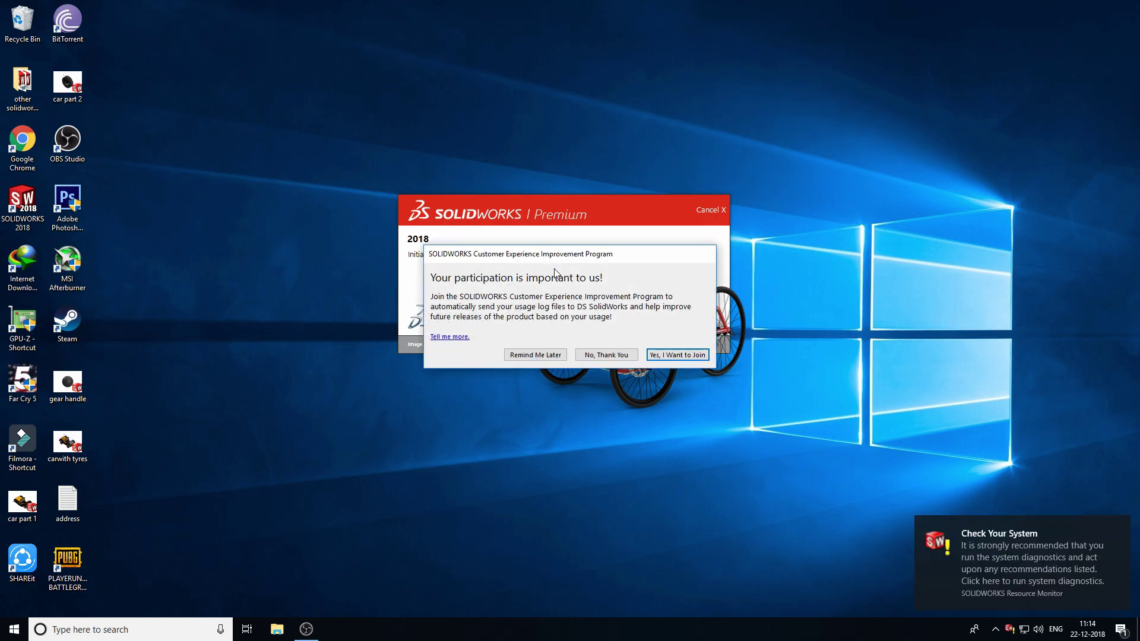
pyautogui.click(603, 355)
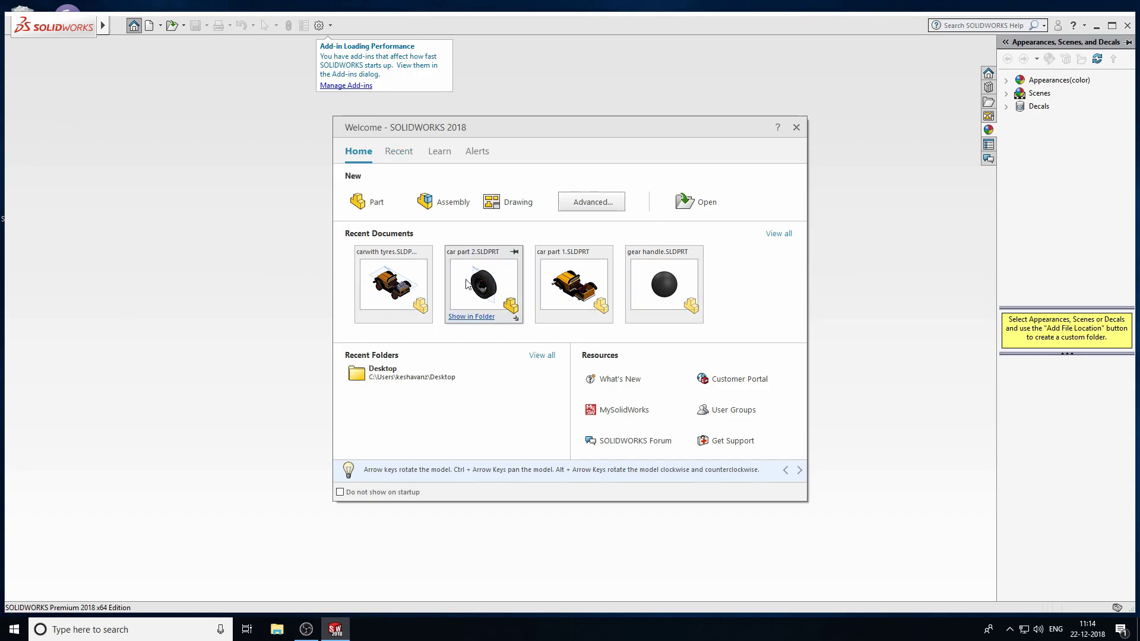
# Open the recent car part 2 file and orbit the tire to angled views
pyautogui.click(496, 288)
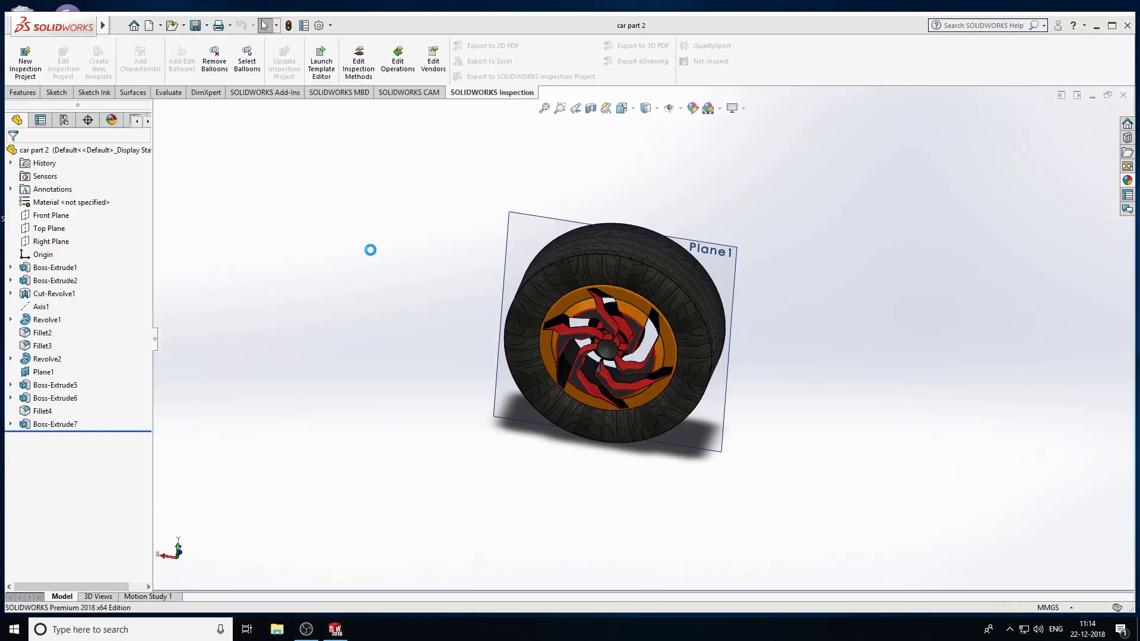
pyautogui.moveTo(874, 328); pyautogui.dragTo(821, 373)
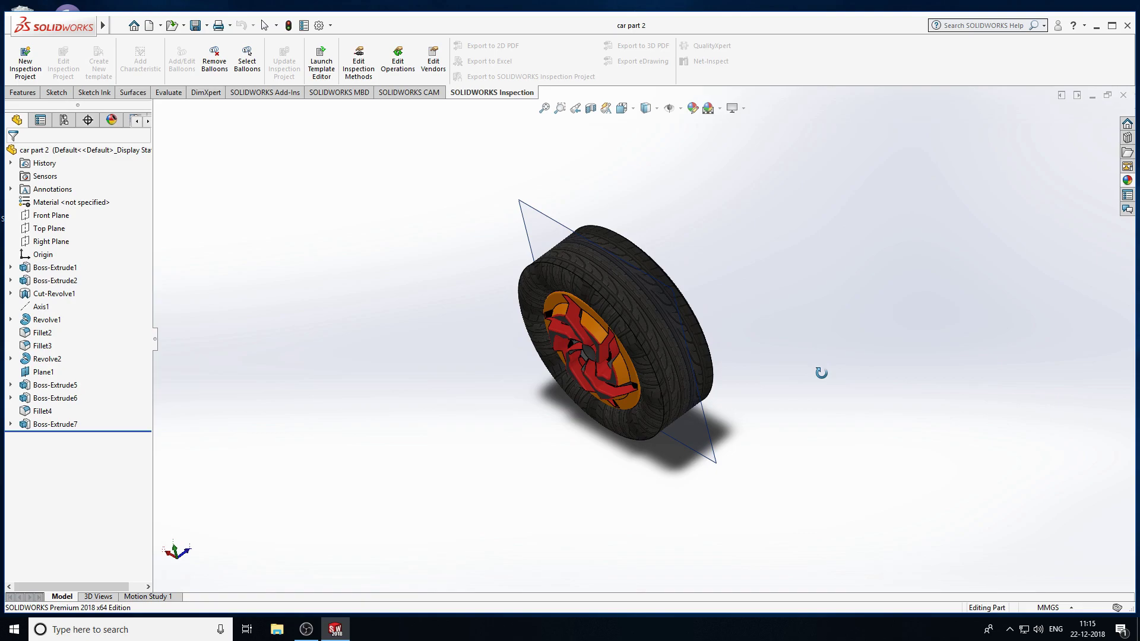
pyautogui.press('Escape')
pyautogui.moveTo(822, 373); pyautogui.dragTo(532, 365)
pyautogui.press('Escape')
pyautogui.press('Escape')
pyautogui.press('Escape')
# Orbit the wheel head-on and snap it normal to Plane1 with Ctrl+8
pyautogui.moveTo(757, 408); pyautogui.dragTo(552, 493)
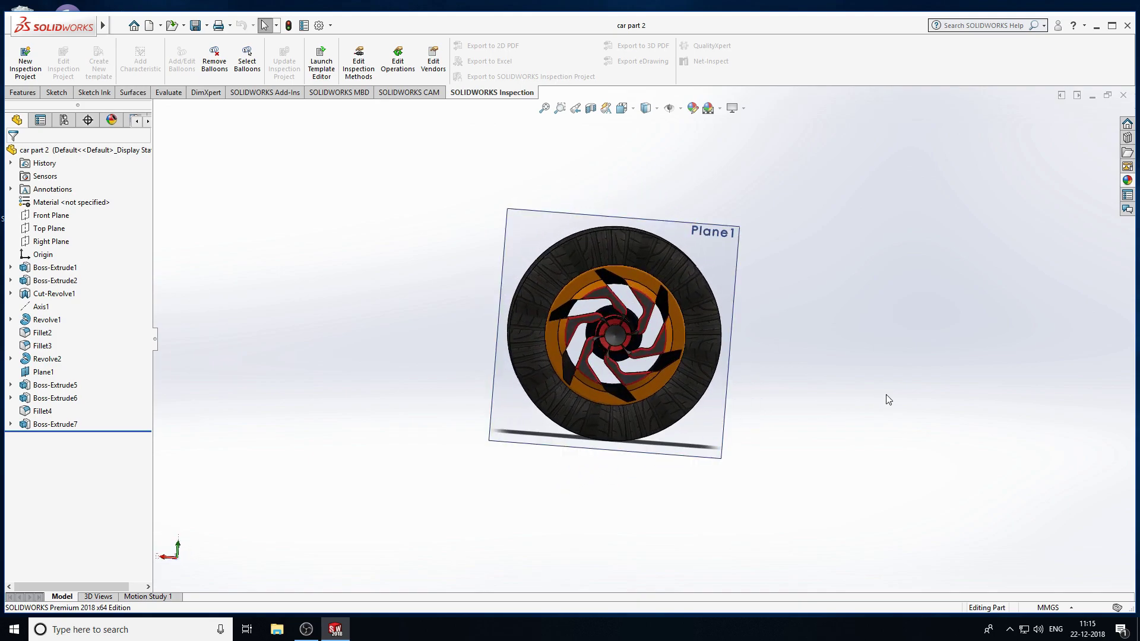
pyautogui.moveTo(883, 392); pyautogui.dragTo(693, 467)
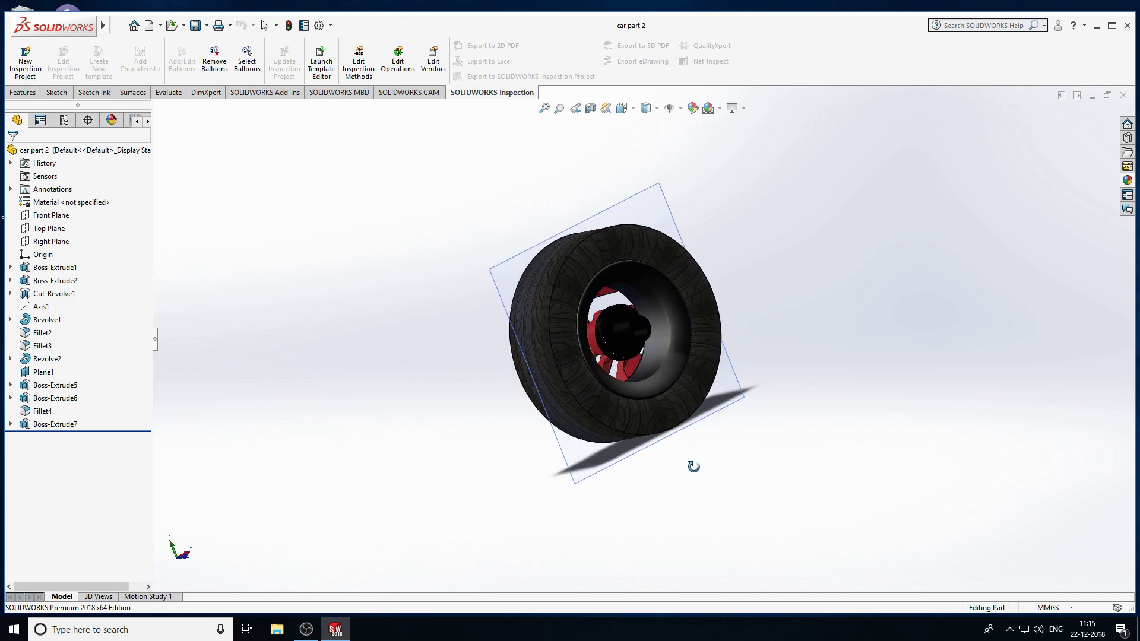
pyautogui.hotkey('ctrl', '8')
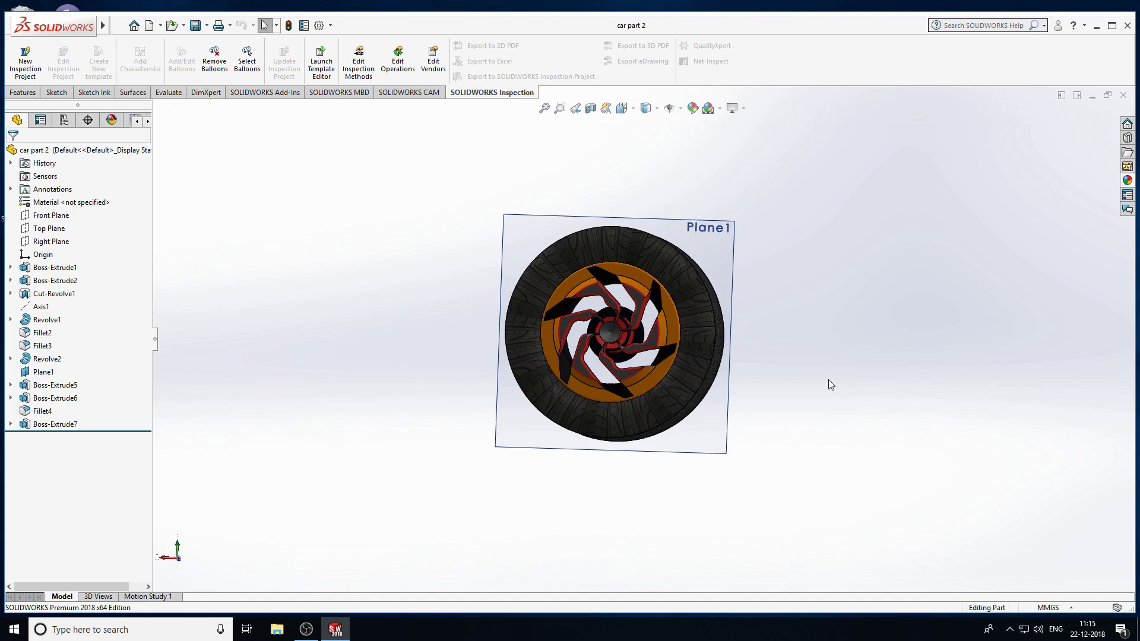
pyautogui.moveTo(828, 381); pyautogui.dragTo(916, 412)
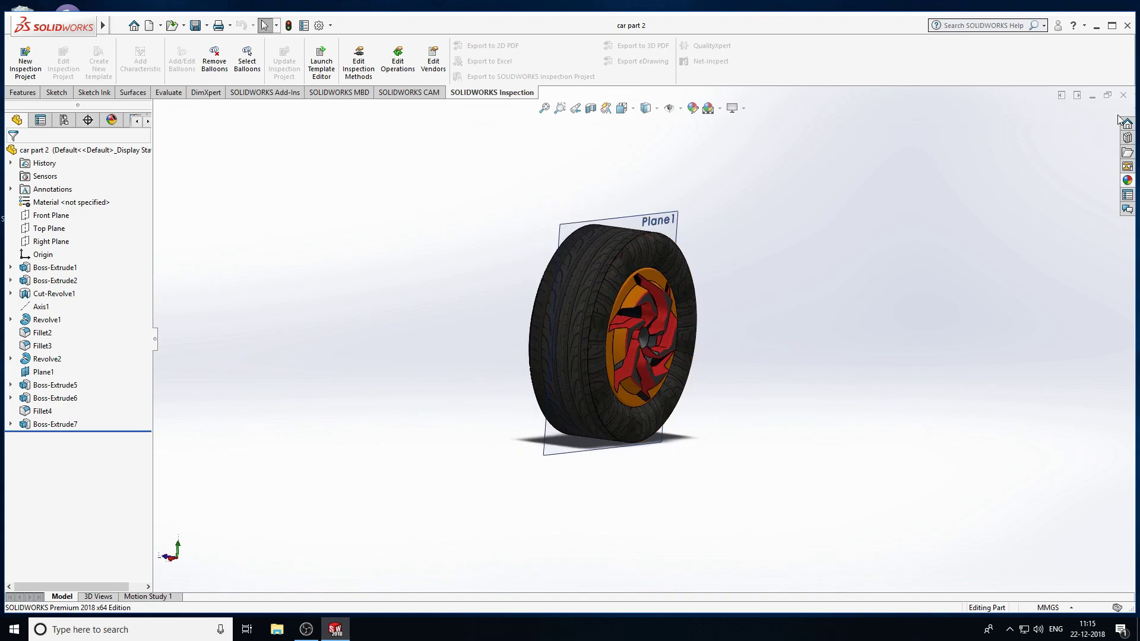
# Orbit around to the wheel's back, the tread edge-on, and the hub
pyautogui.moveTo(736, 277); pyautogui.dragTo(511, 316)
pyautogui.moveTo(389, 238); pyautogui.dragTo(653, 379)
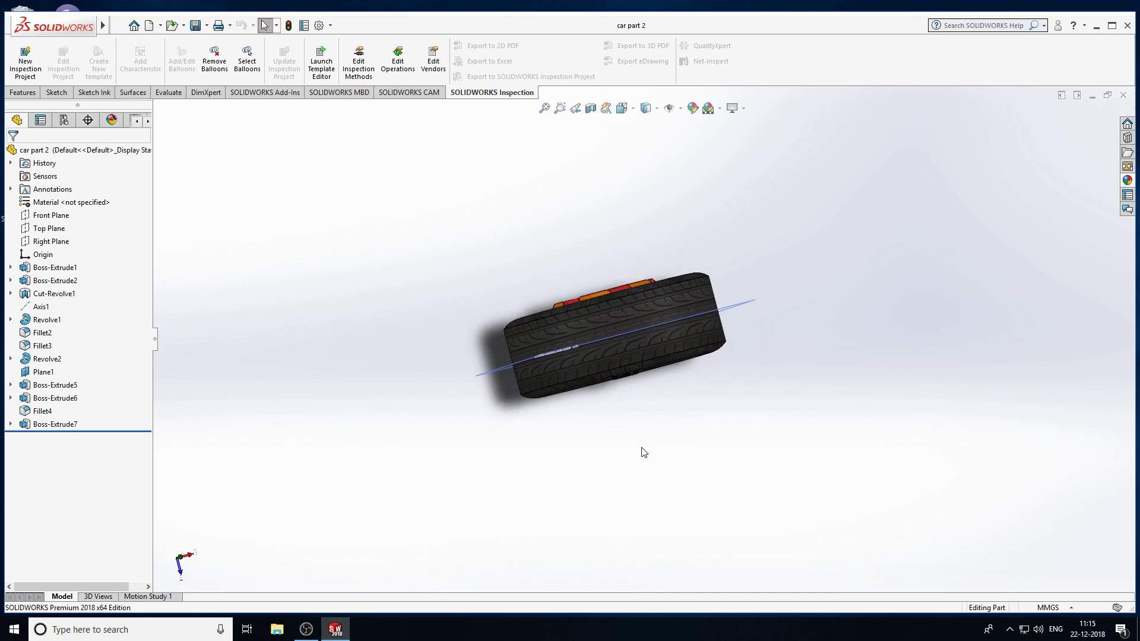
pyautogui.moveTo(643, 446); pyautogui.dragTo(720, 216)
pyautogui.moveTo(719, 406); pyautogui.dragTo(639, 376)
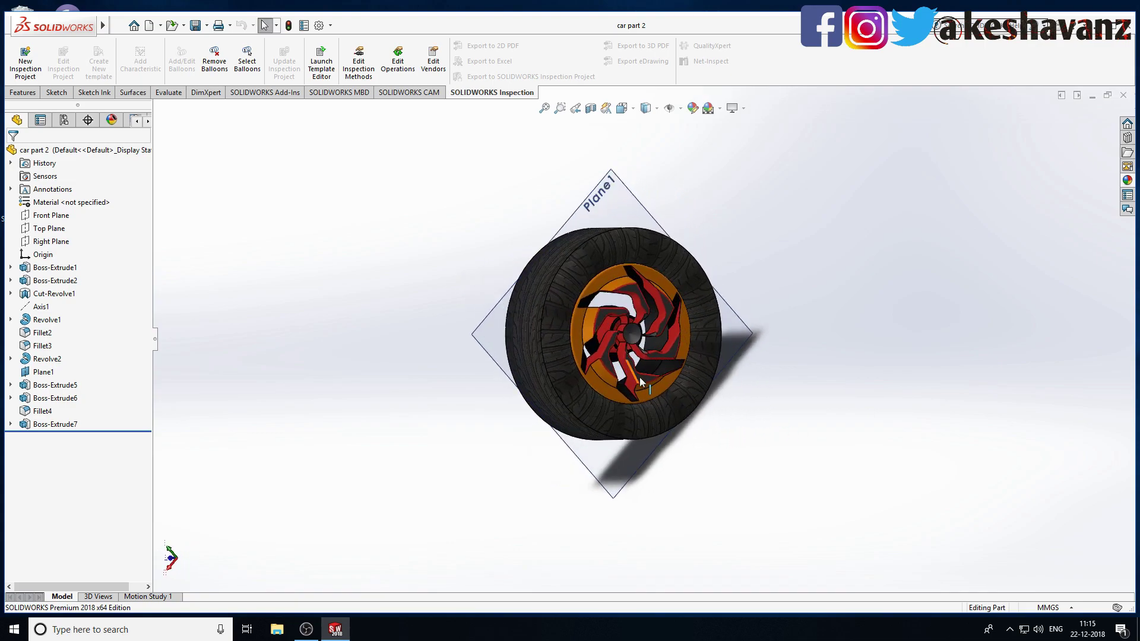
pyautogui.moveTo(738, 449); pyautogui.dragTo(702, 417)
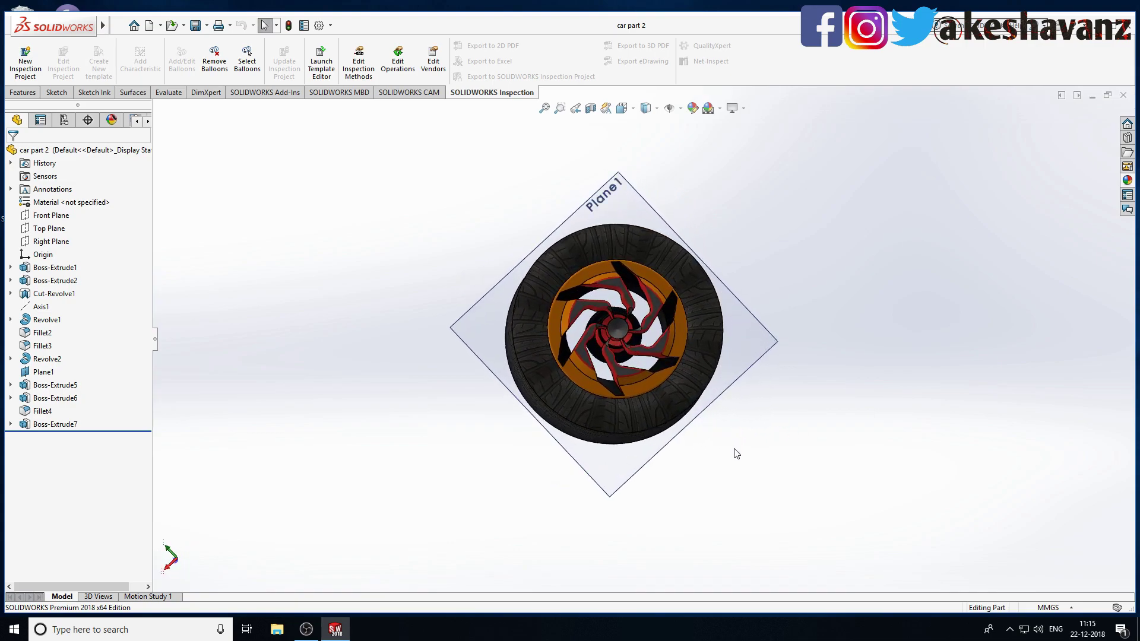
pyautogui.moveTo(736, 454); pyautogui.dragTo(799, 361)
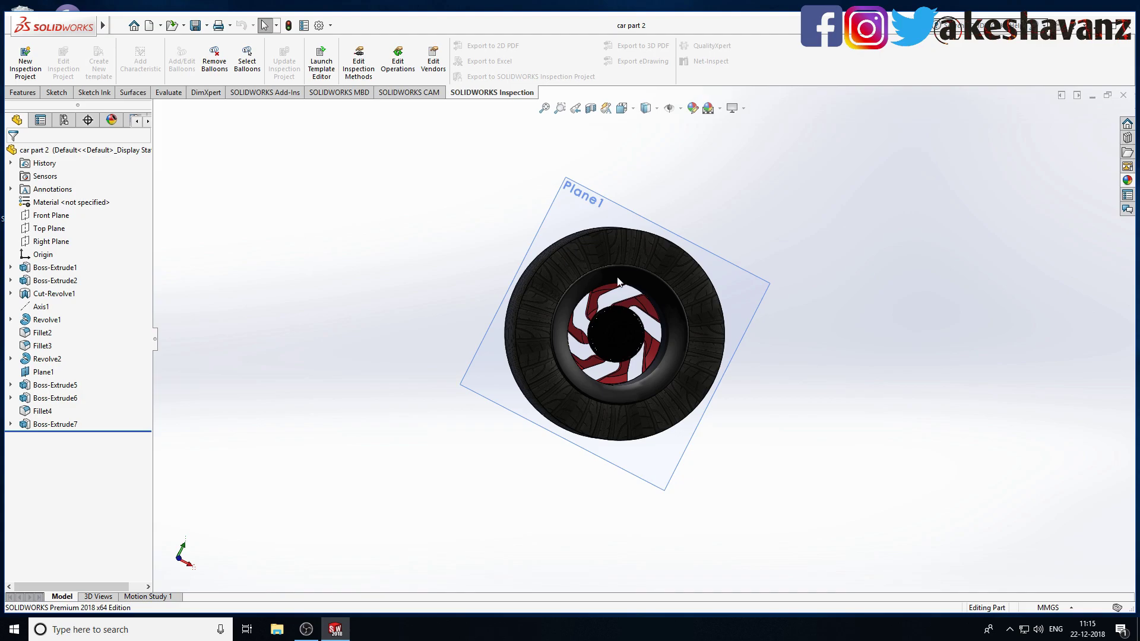
# Scroll-zoom the car part 2 wheel in and back out to a slightly smaller view
pyautogui.scroll(-2, 768, 383)
pyautogui.scroll(3, 771, 382)
pyautogui.scroll(-2, 749, 377)
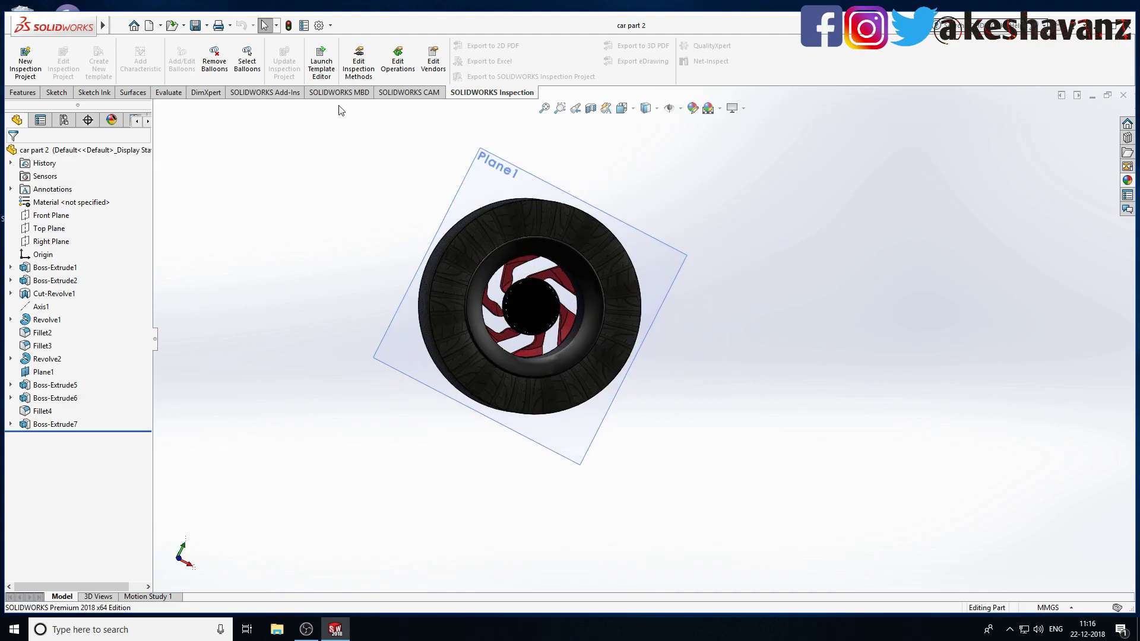